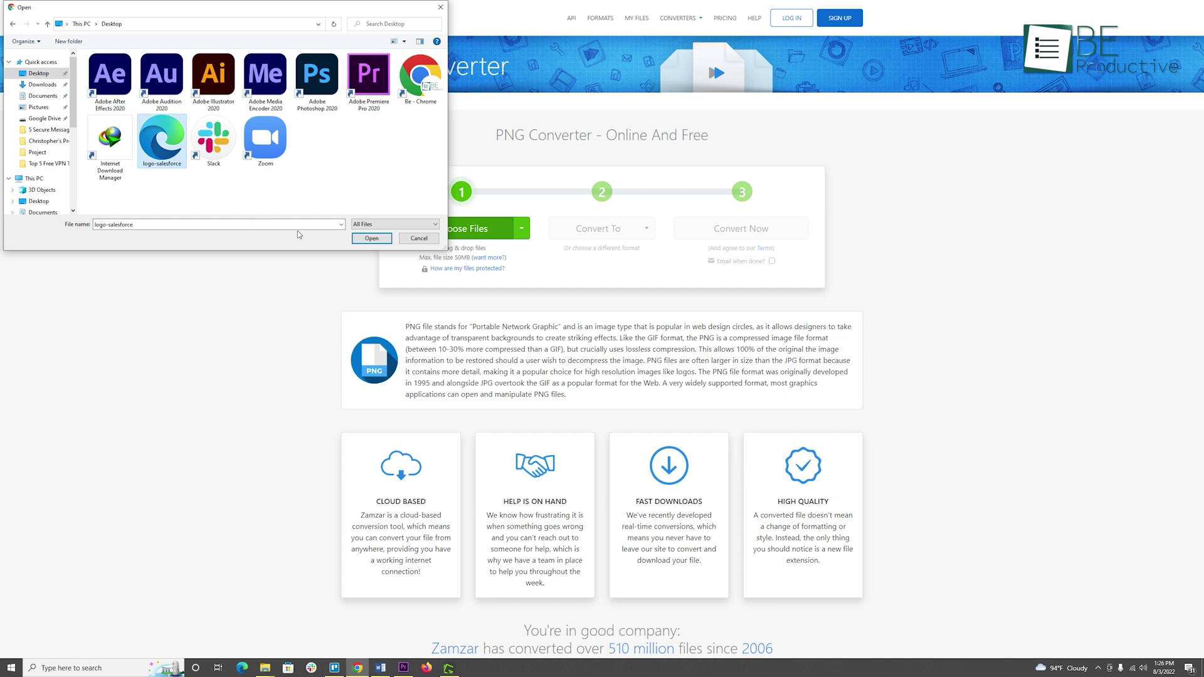
Step: Upload the logo-salesforce image from the Desktop to Zamzar for PNG conversion
left_click(374, 239)
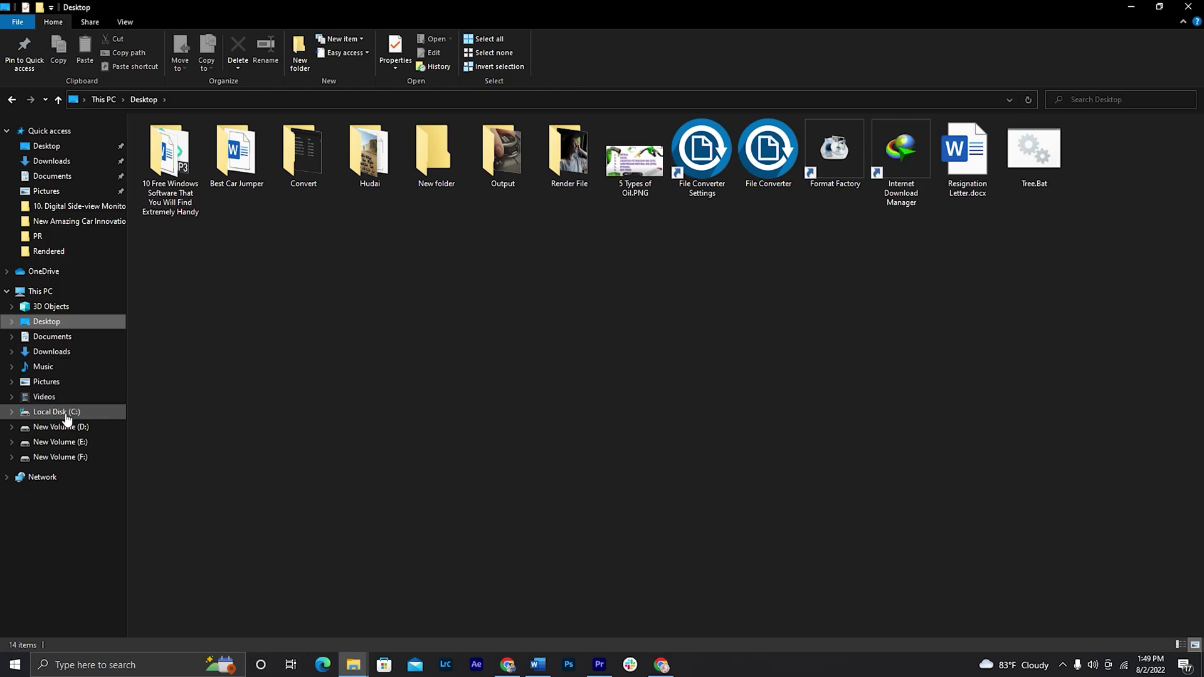
Step: Convert the four images in D:\Car Photos to JPG with File Converter's To Jpg
left_click(70, 427)
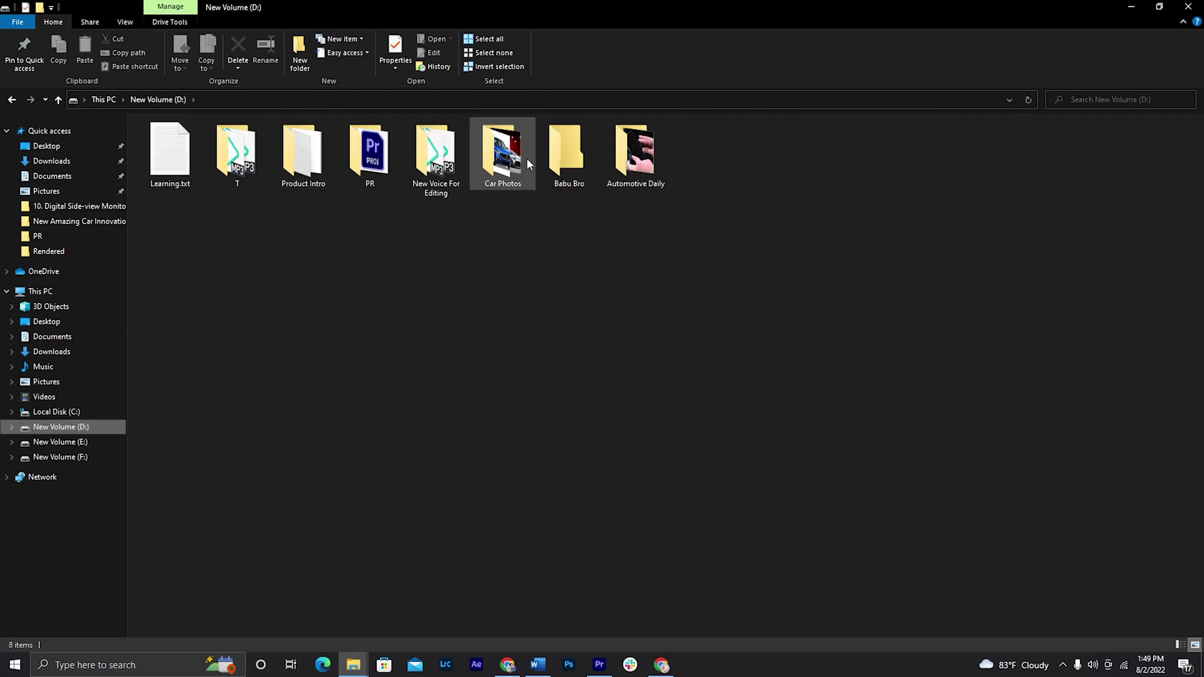
double_click(505, 162)
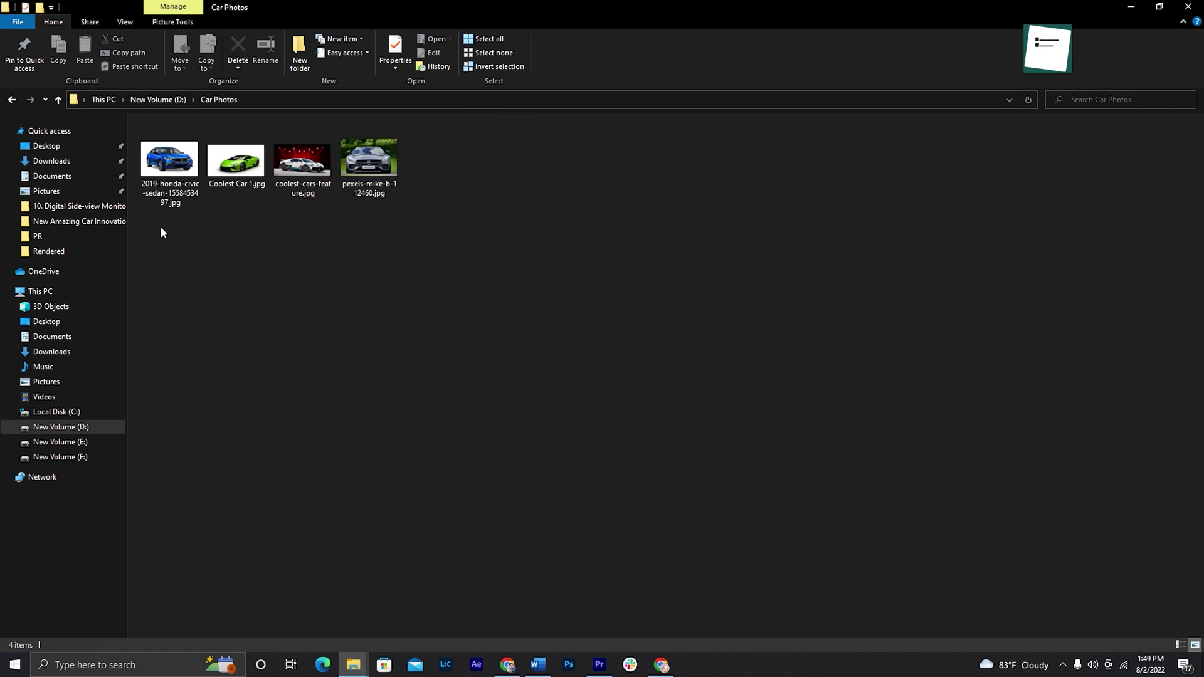
left_click_drag(196, 219, 367, 164)
right_click(368, 164)
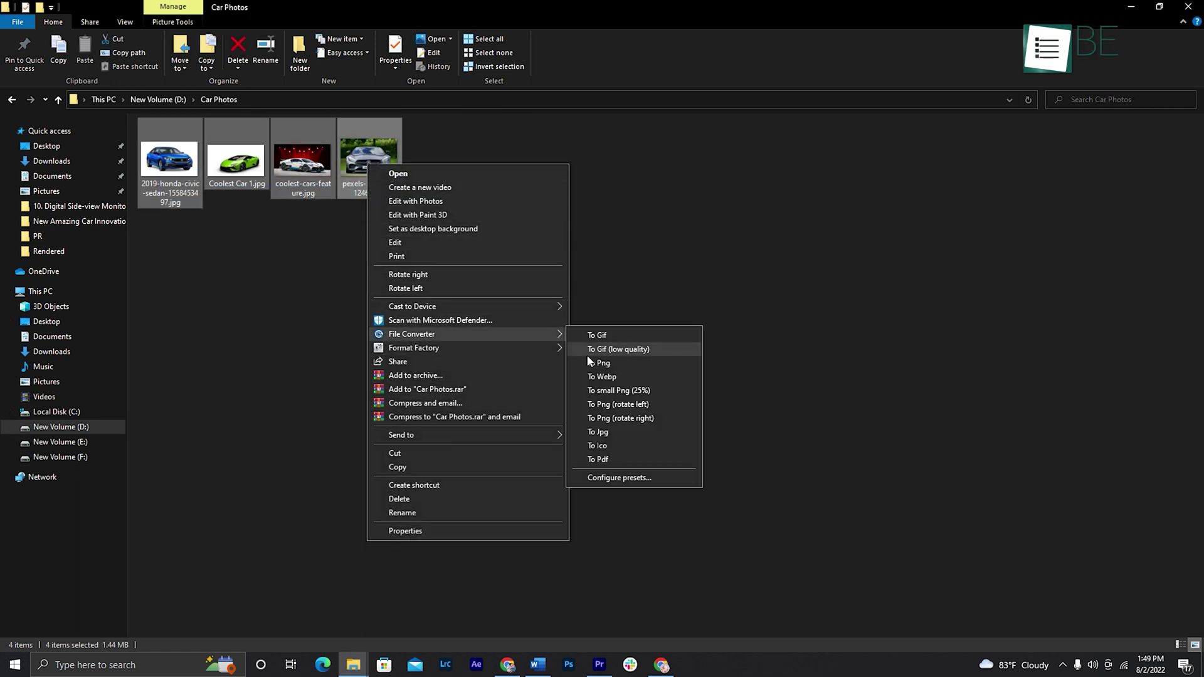
left_click(605, 433)
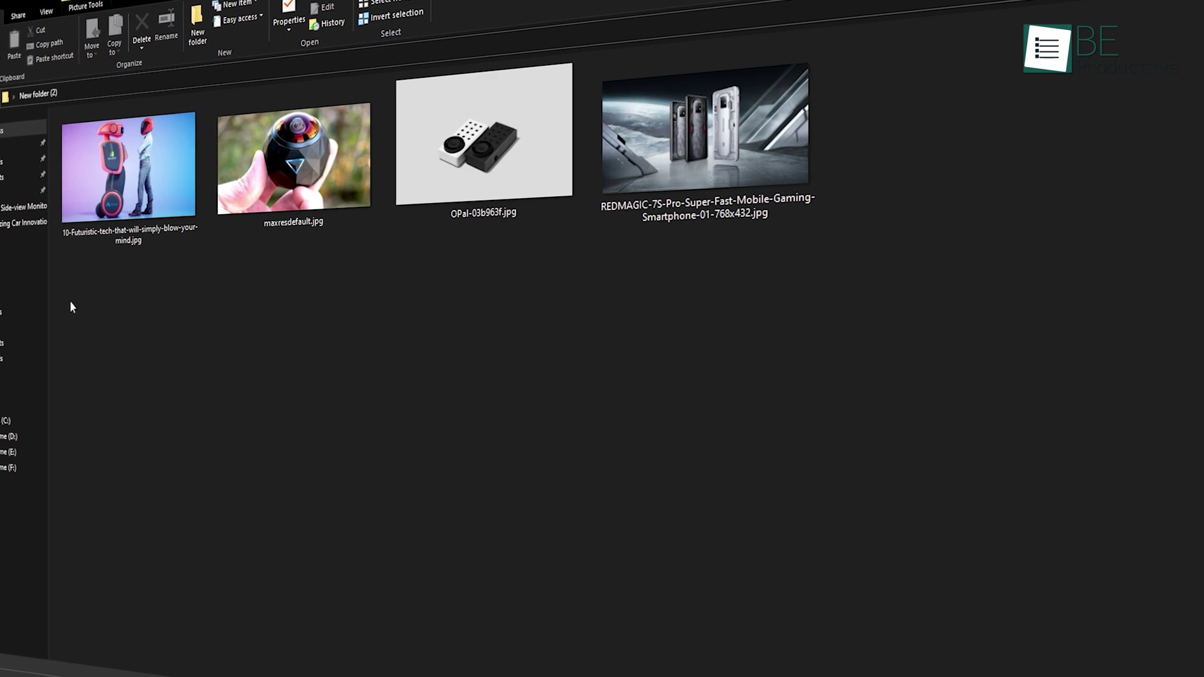
left_click_drag(71, 306, 656, 151)
right_click(692, 116)
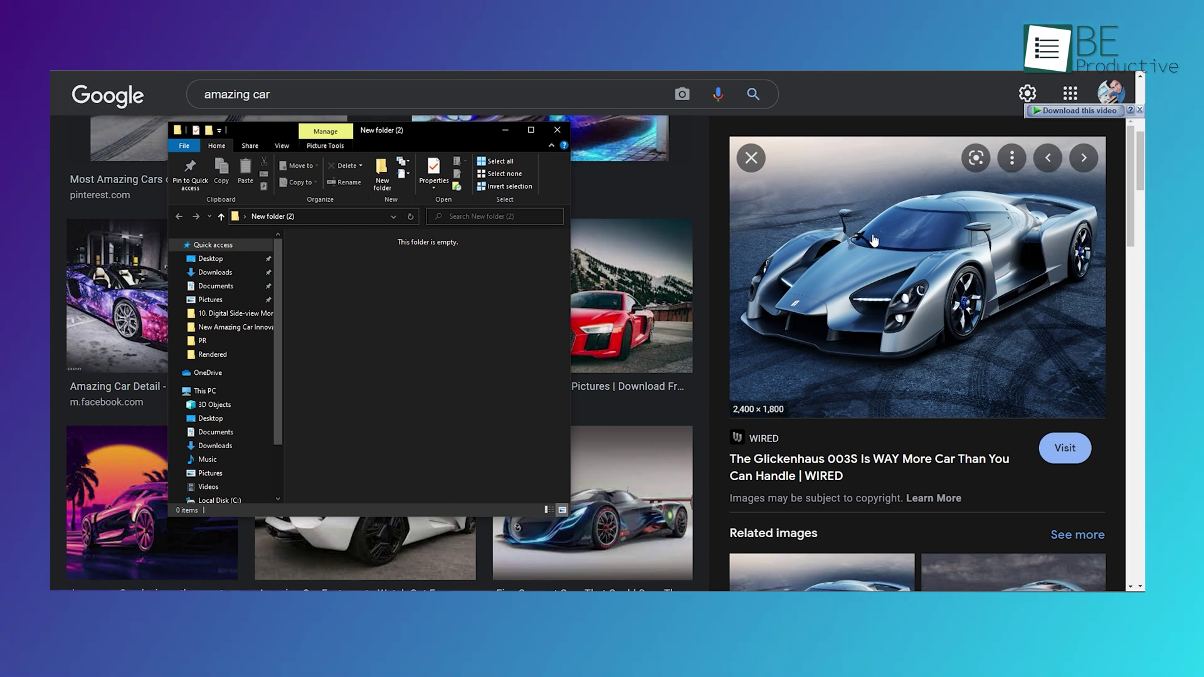
Step: Drag the sports car image from Google Images into the empty folder
left_click_drag(873, 240, 391, 299)
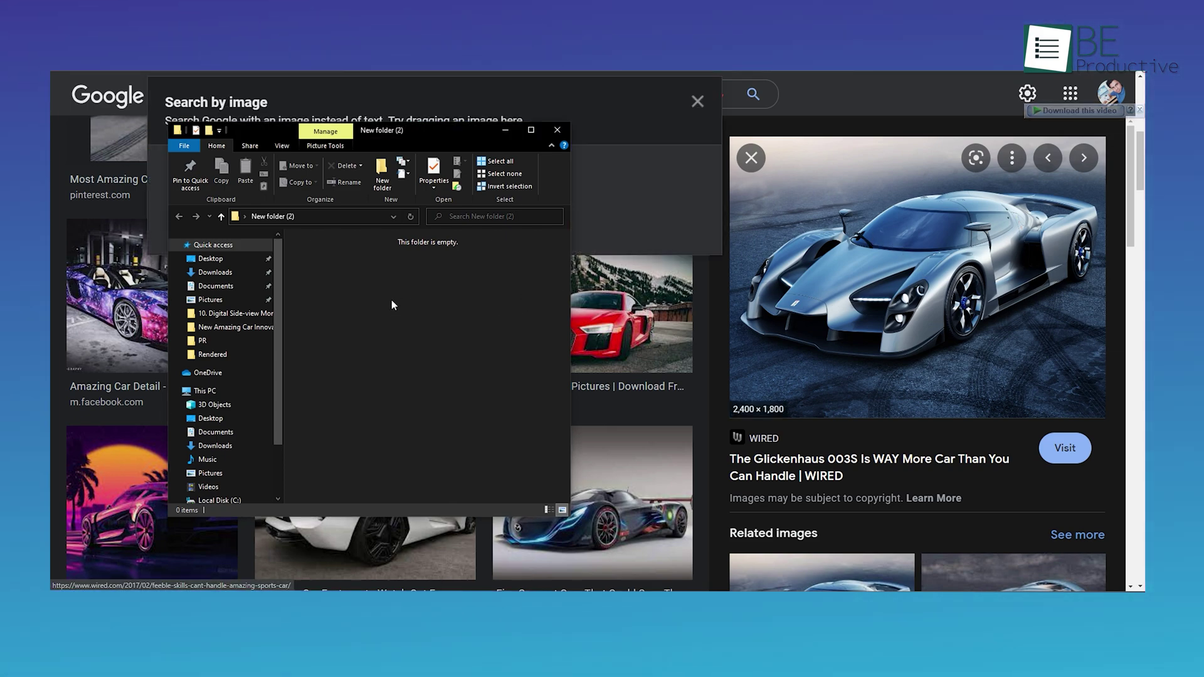
scroll(982, 344, "down", 5)
scroll(982, 345, "down", 3)
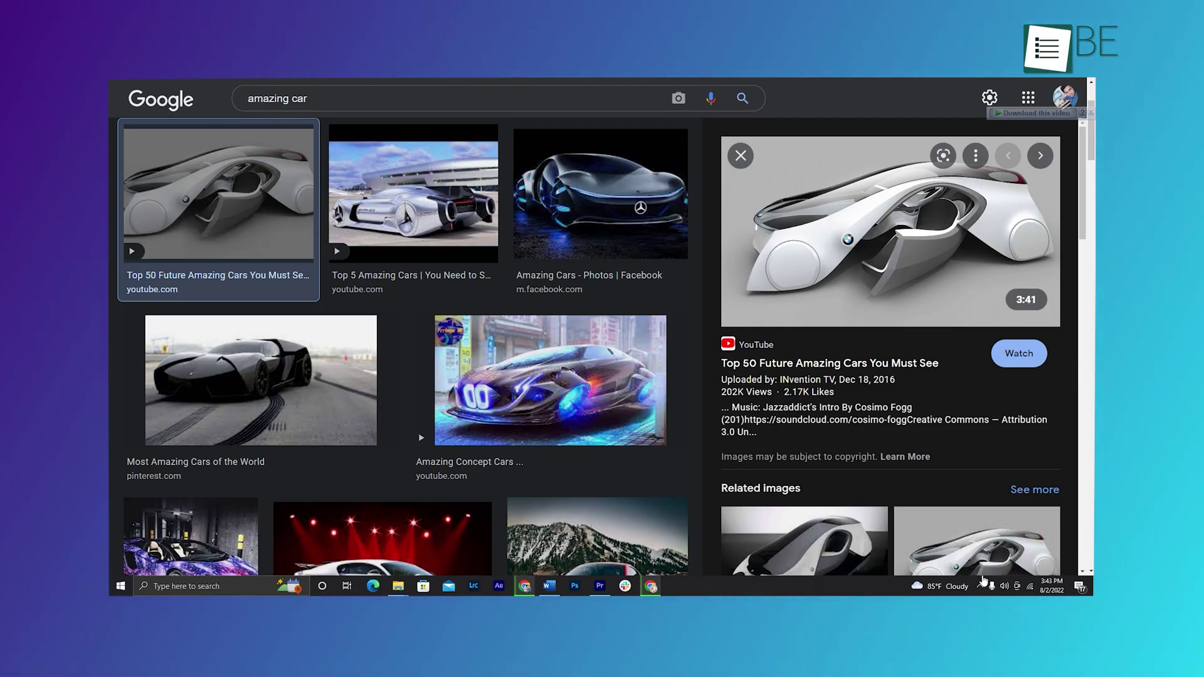
Step: Pin the New folder (2) window always on top with TurboTop, beside Google Images
left_click(980, 584)
right_click(970, 565)
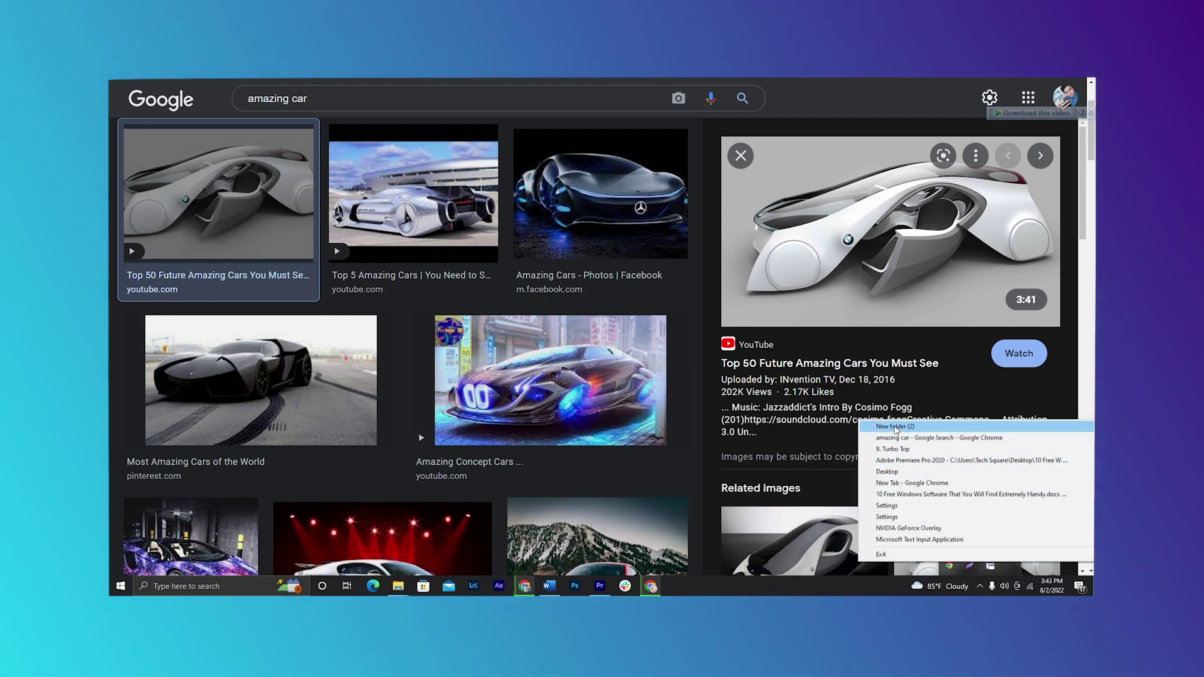
left_click(899, 435)
left_click(462, 539)
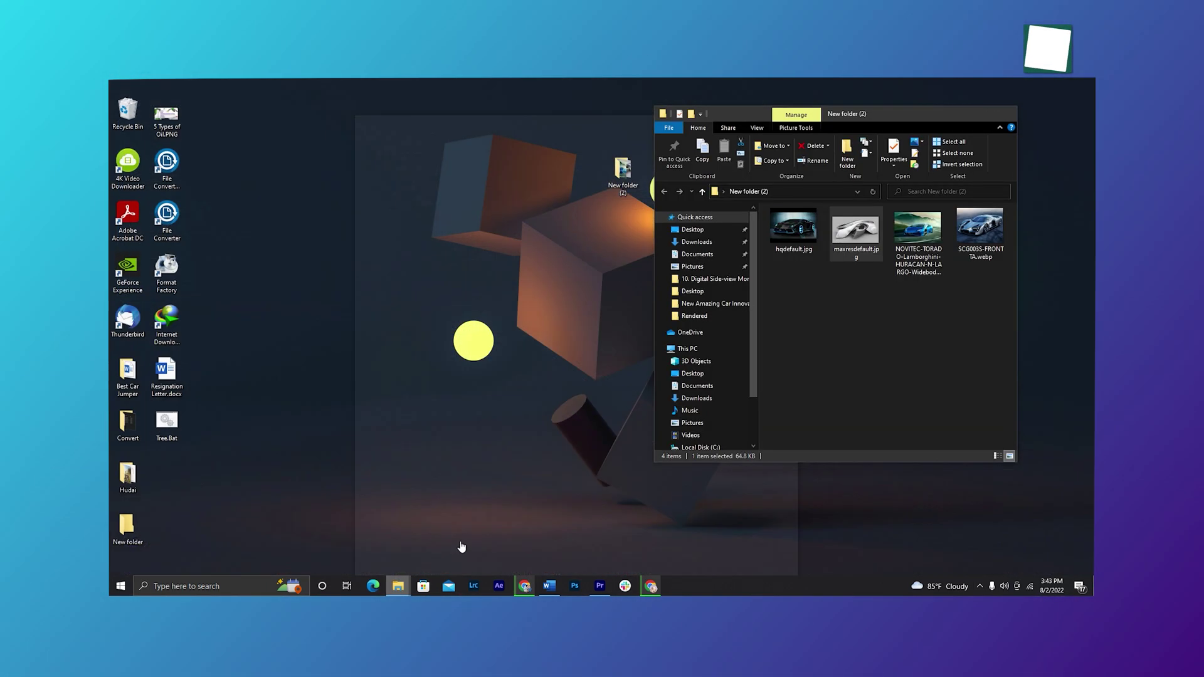
left_click_drag(877, 112, 384, 111)
scroll(868, 223, "down", 5)
left_click(976, 306)
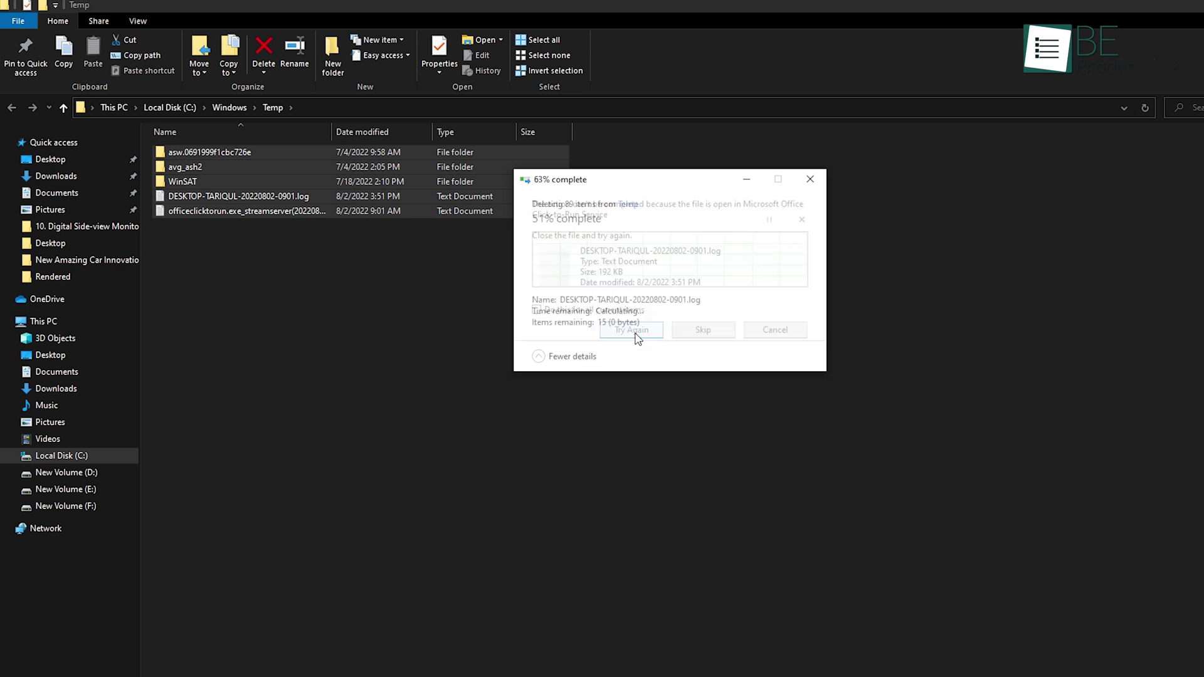
Step: Retry deleting the locked Temp files, then open the official IObit Unlocker page on iobit.com
left_click(631, 330)
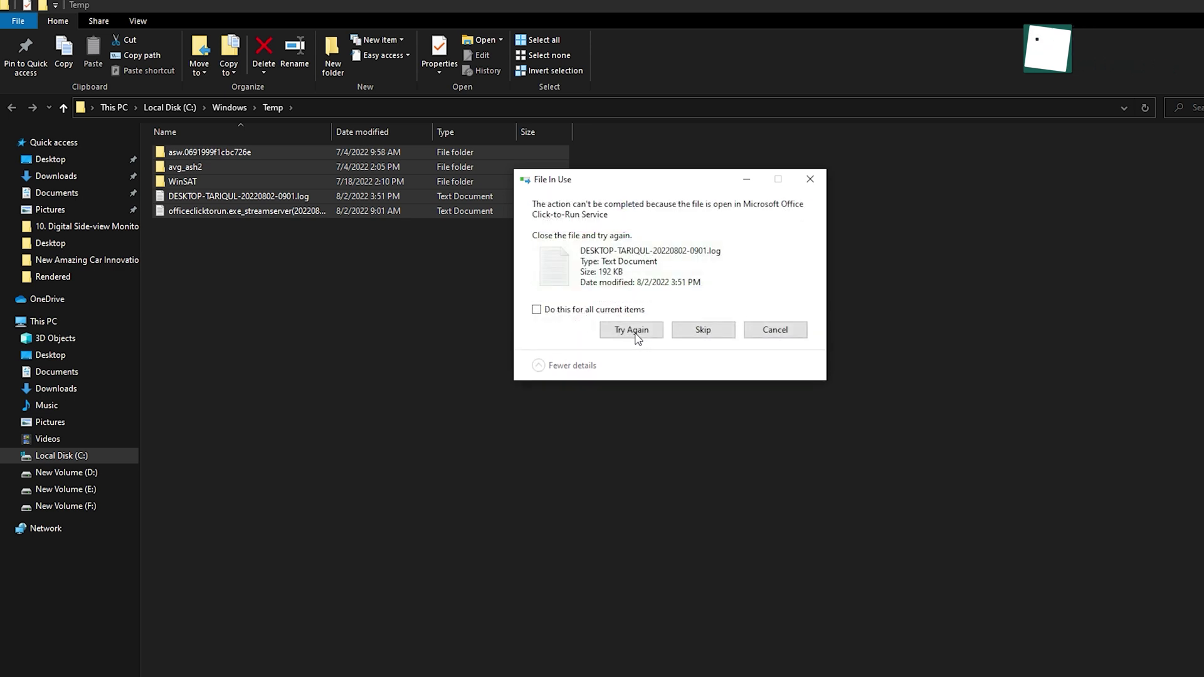
left_click(637, 332)
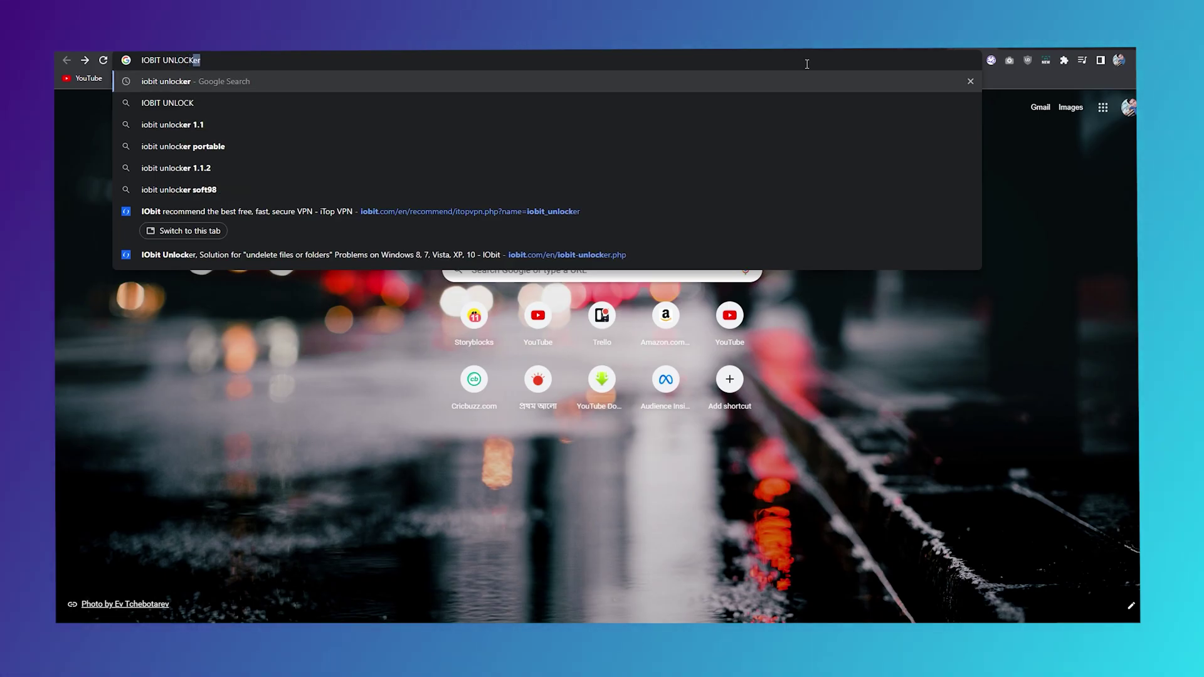
key("Return")
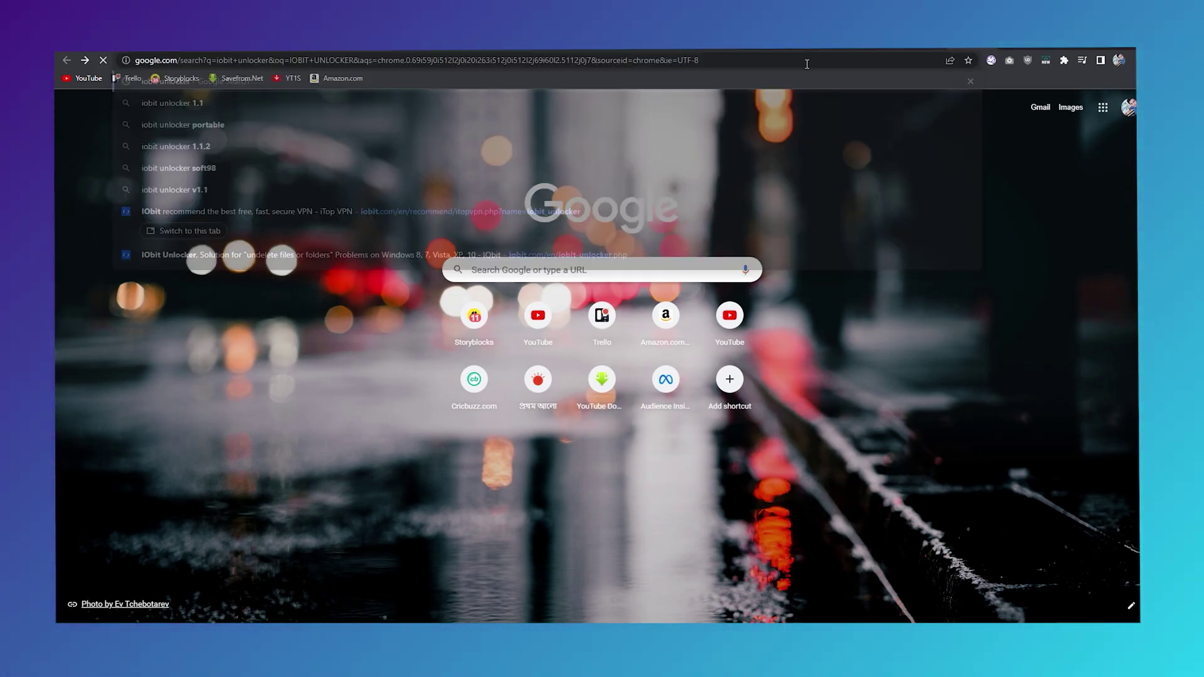
left_click(211, 248)
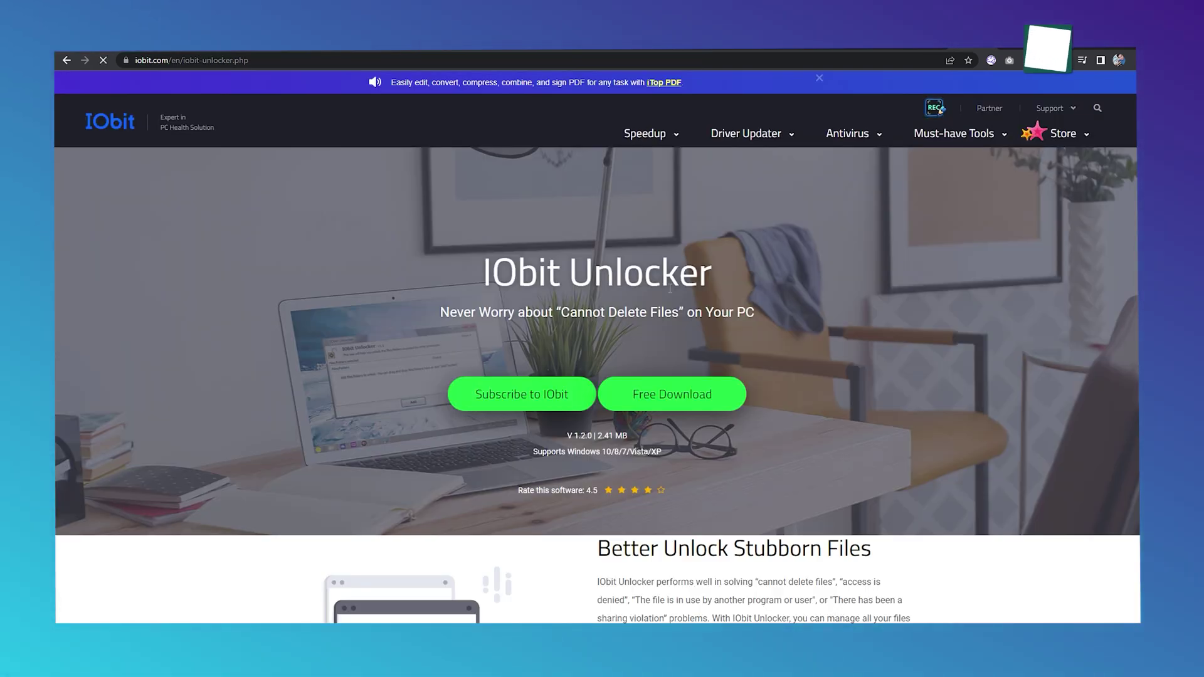
scroll(823, 299, "down", 2)
scroll(824, 301, "down", 3)
scroll(824, 303, "down", 3)
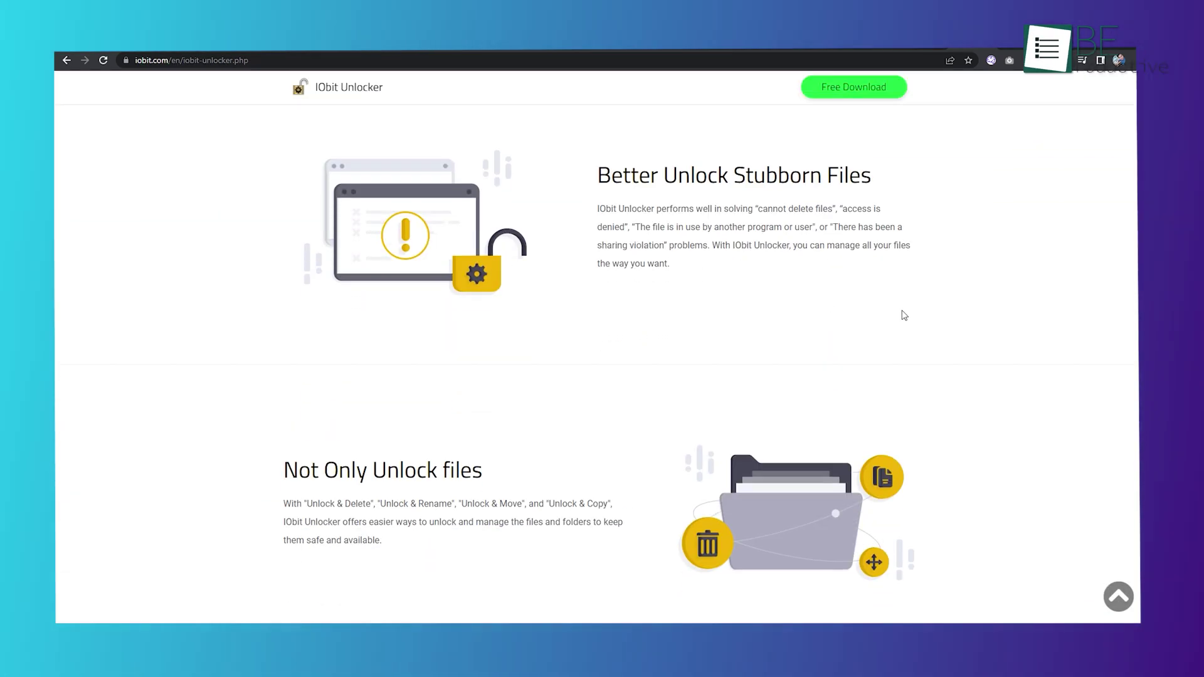
scroll(824, 303, "down", 4)
scroll(825, 303, "down", 3)
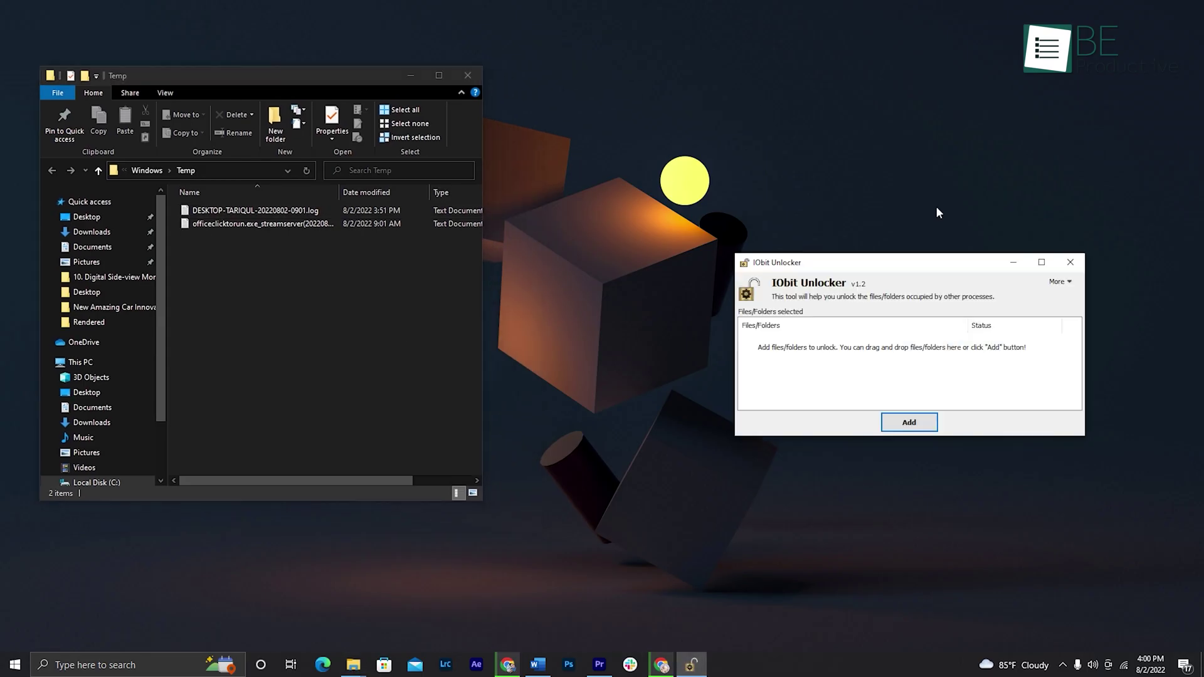
Step: Add both locked Temp log files and reveal the Unlock & Delete/Rename/Move/Copy options
left_click_drag(878, 258, 714, 192)
left_click(745, 345)
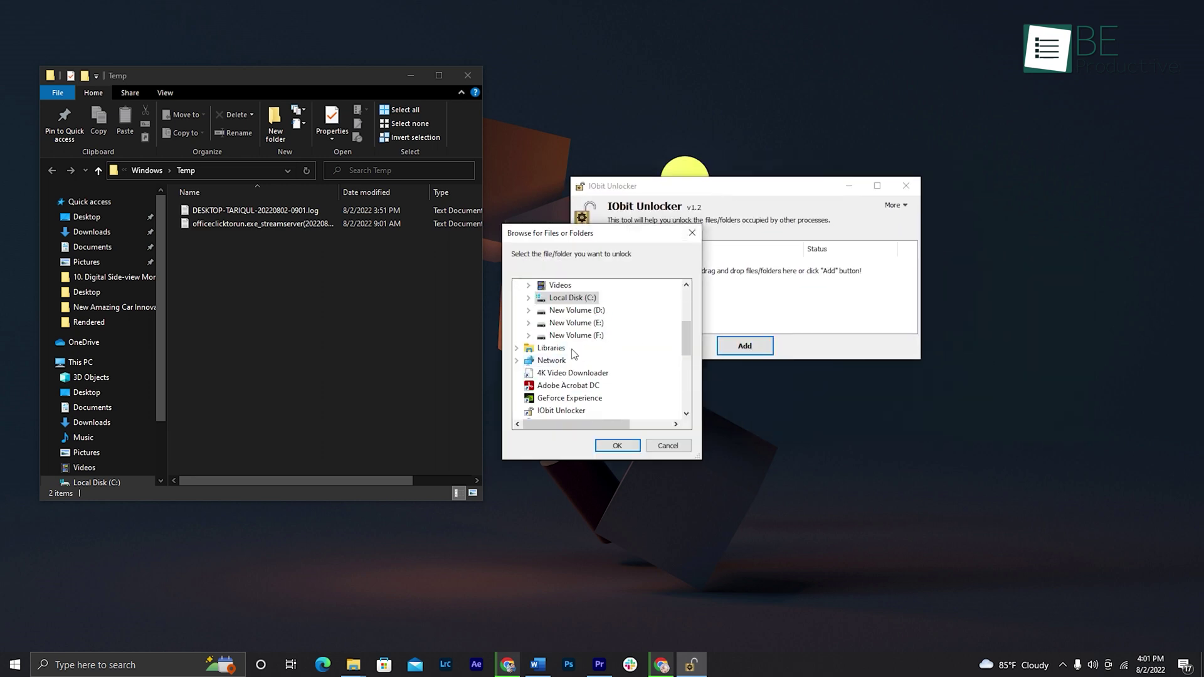
left_click(668, 446)
mouse_move(301, 263)
left_mouse_down()
mouse_move(262, 208)
mouse_move(719, 289)
left_mouse_up()
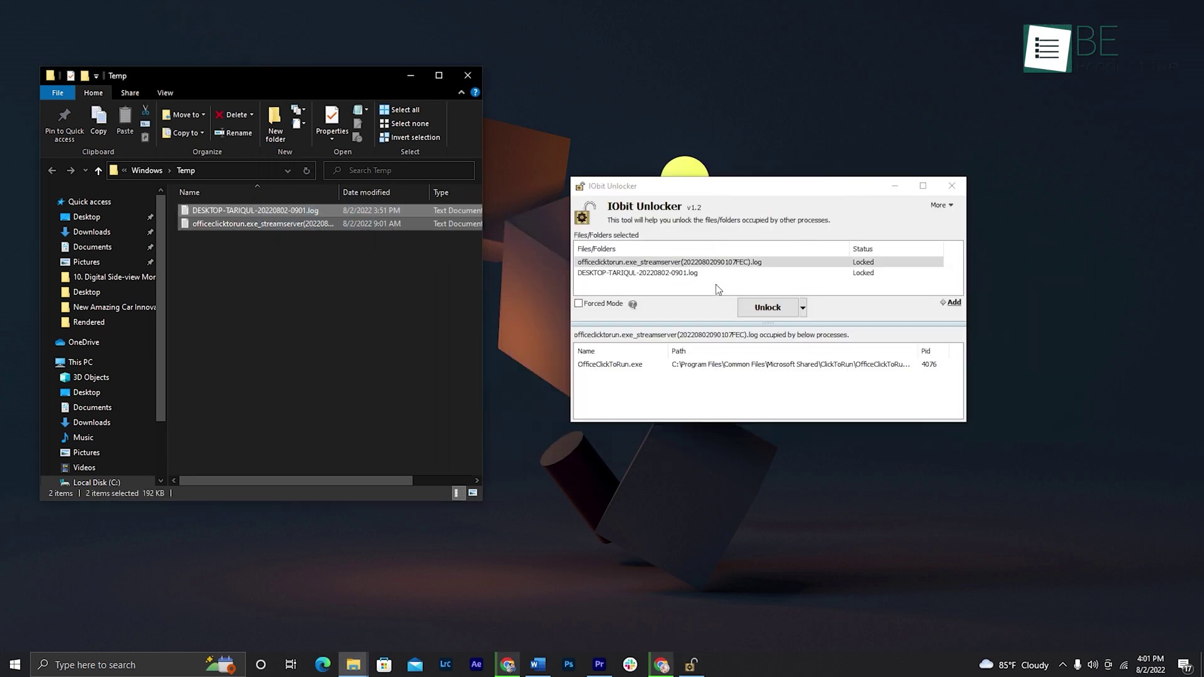
left_click(803, 307)
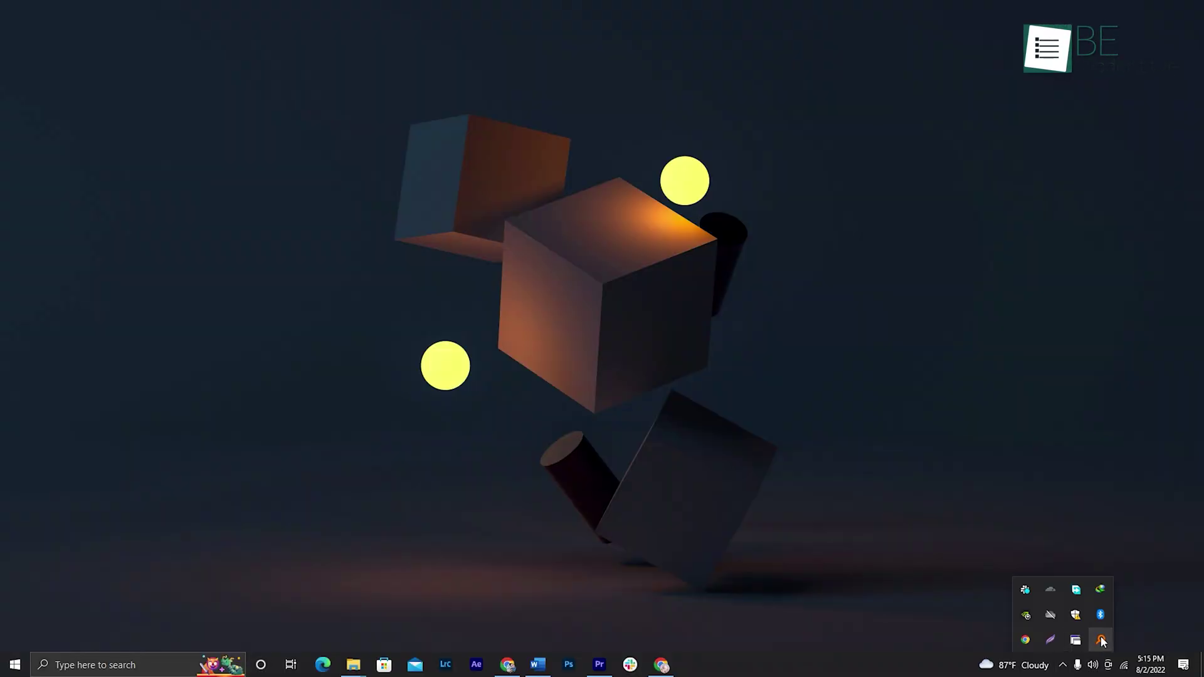
Step: Run instant searches in Everything and compare results with Windows Search for 'cheap'
left_click(1102, 640)
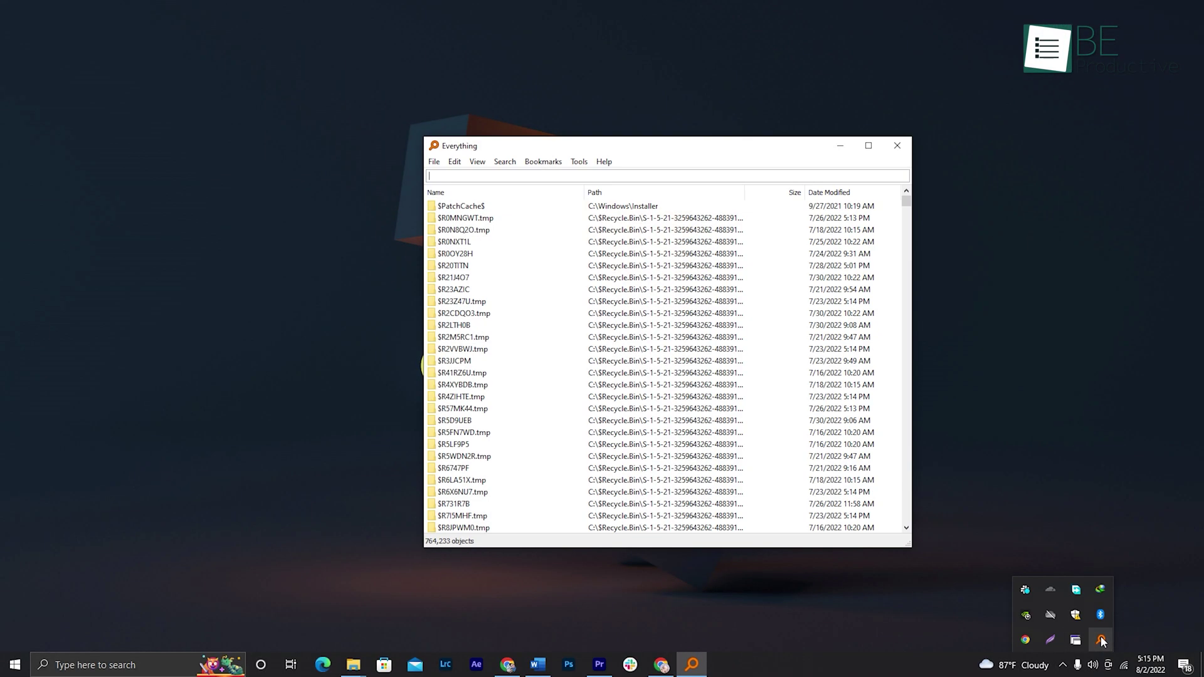
type("utomoti")
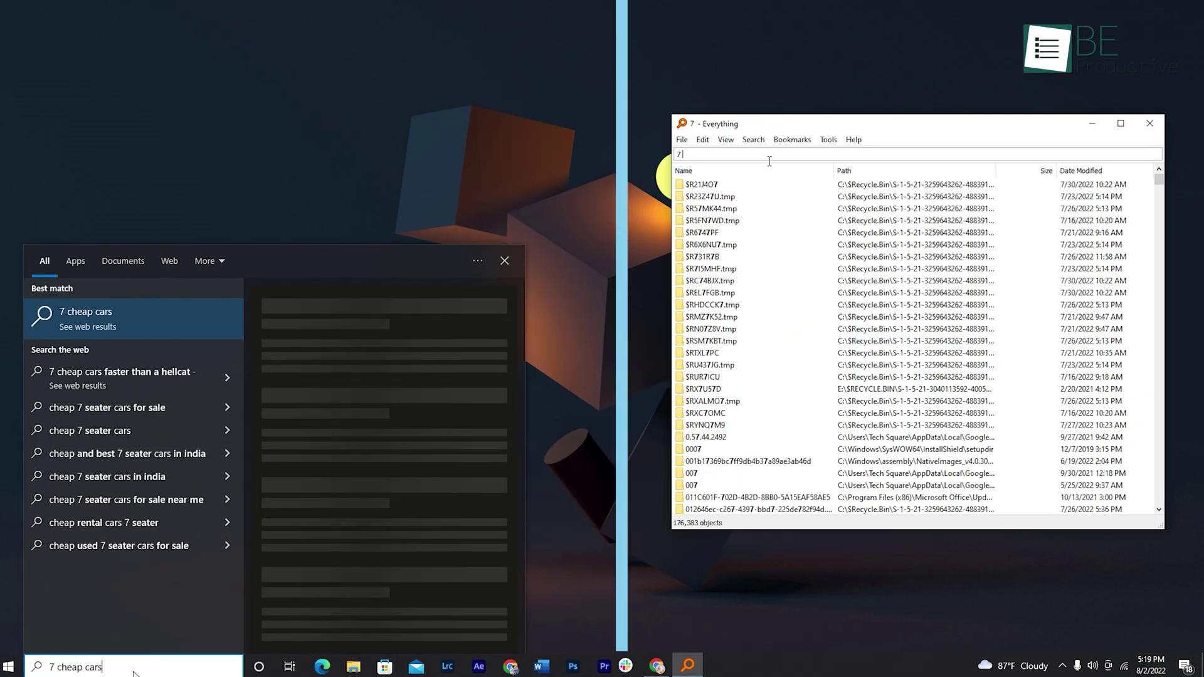
left_click(128, 262)
type("cheap")
key("Return")
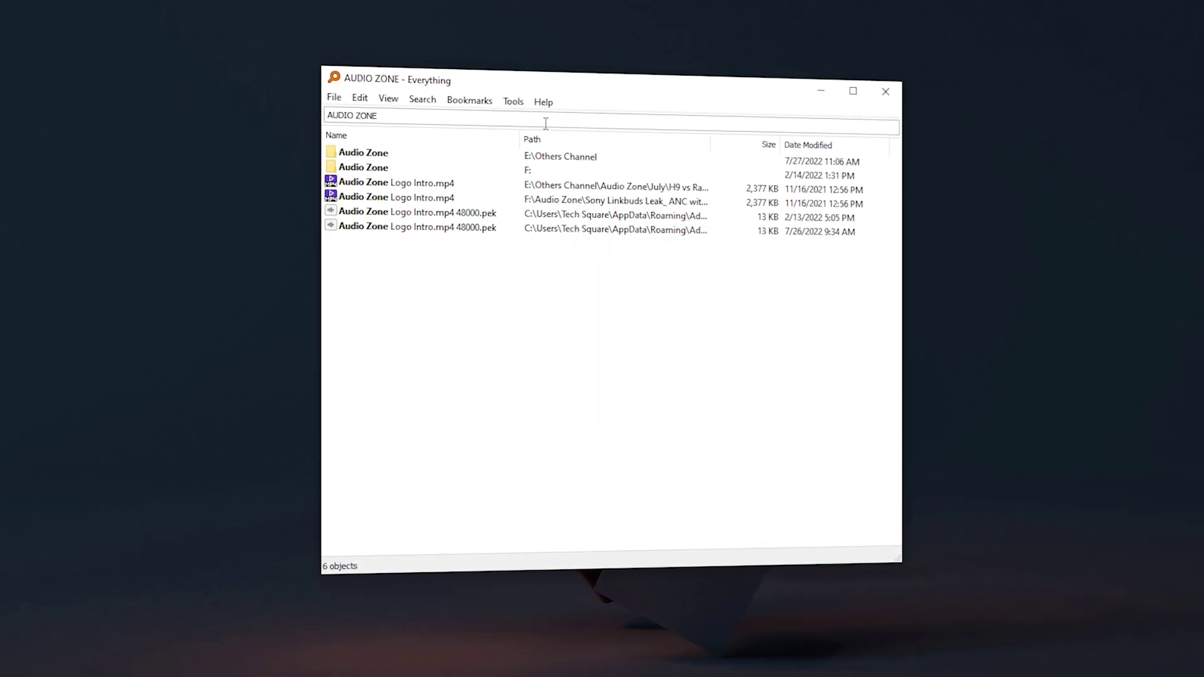
left_click(350, 62)
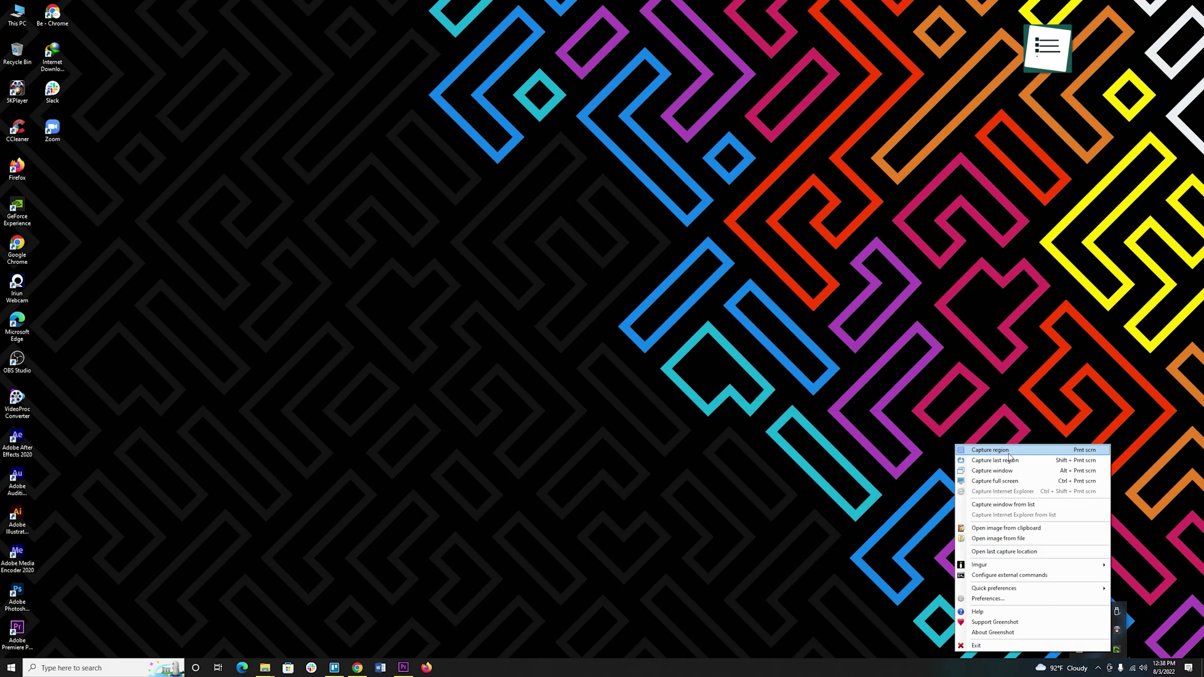
Step: Capture a desktop region with Greenshot and save it as a PNG on the desktop
key("Print")
left_click_drag(161, 81, 978, 532)
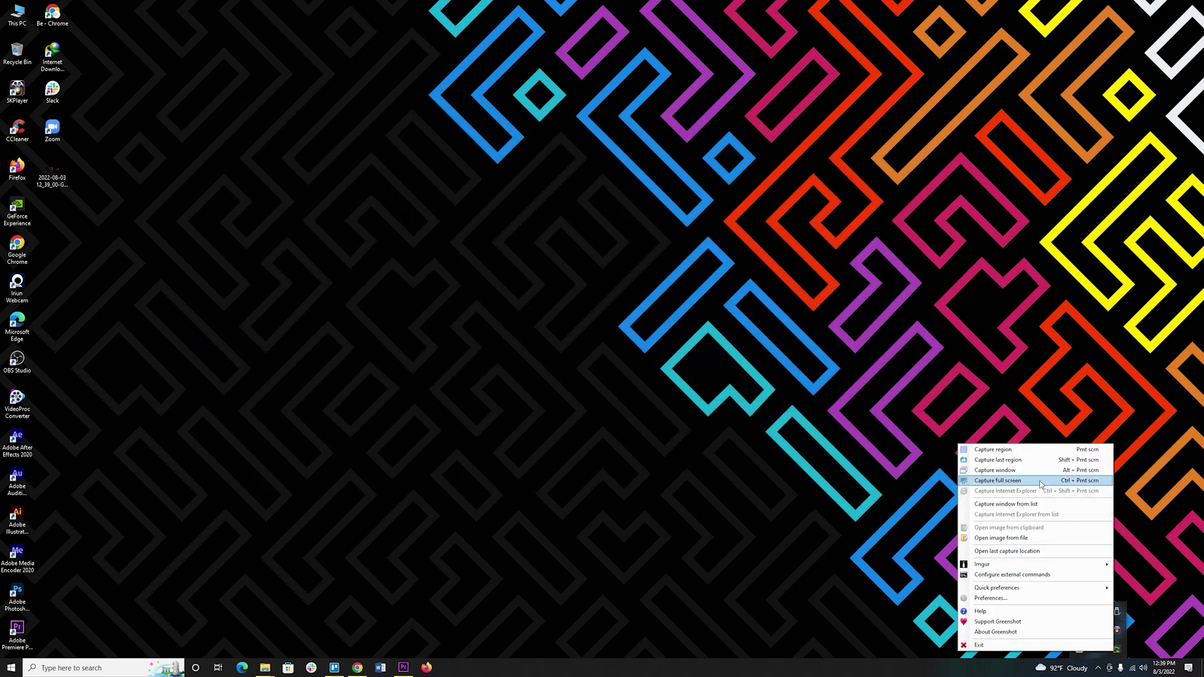
left_click(1039, 483)
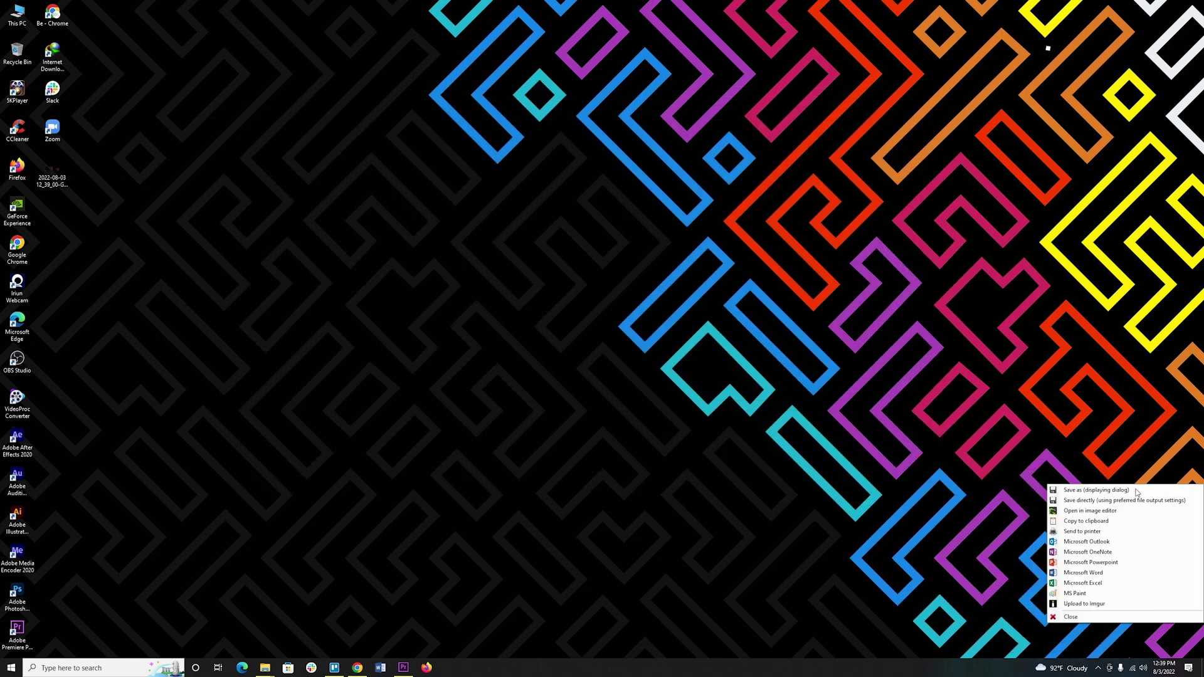
left_click(1137, 493)
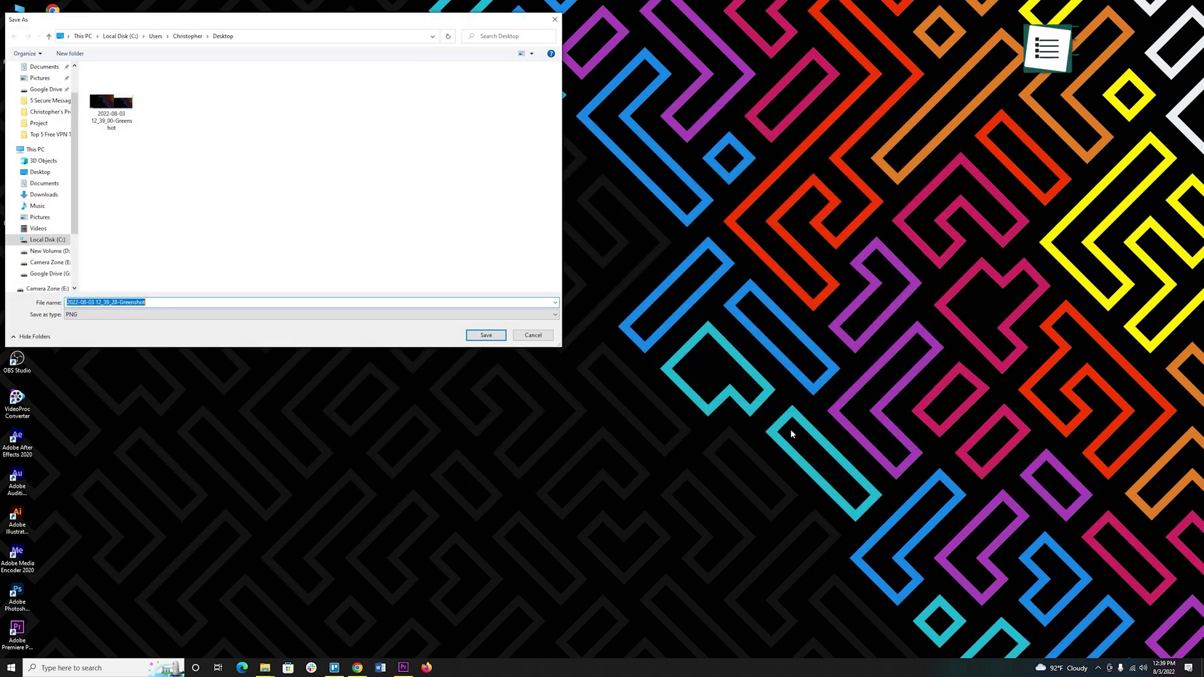
left_click(501, 337)
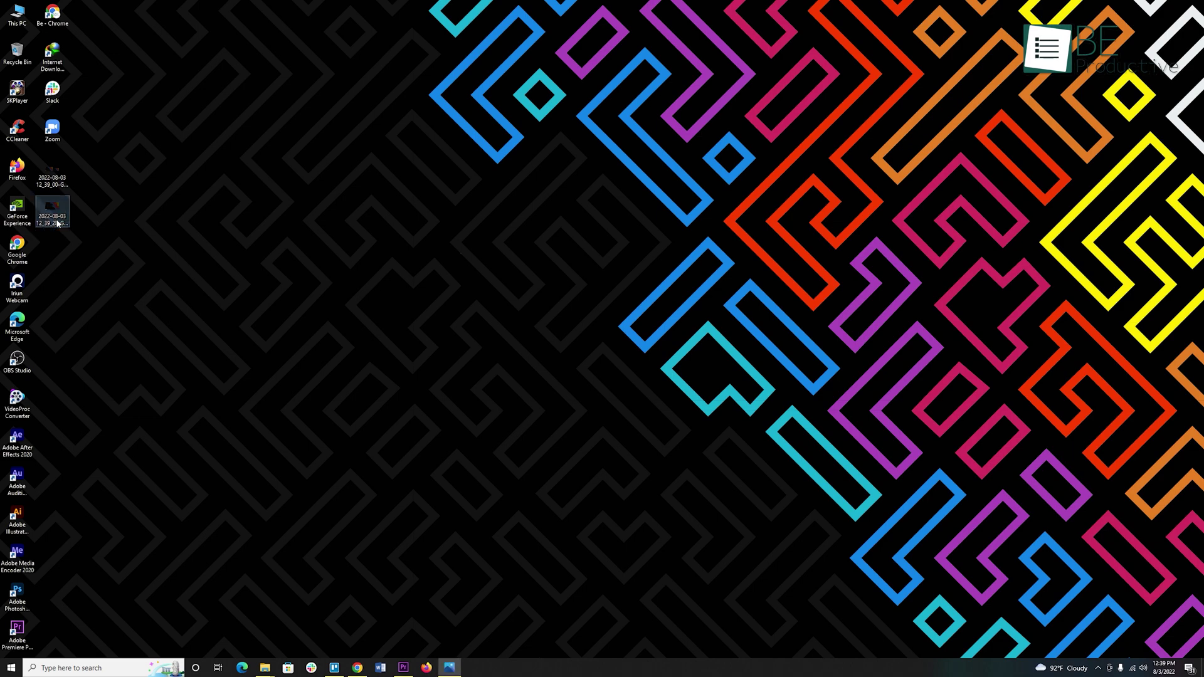
Step: View the saved screenshot maximized and draw a white speech bubble on it
double_click(57, 223)
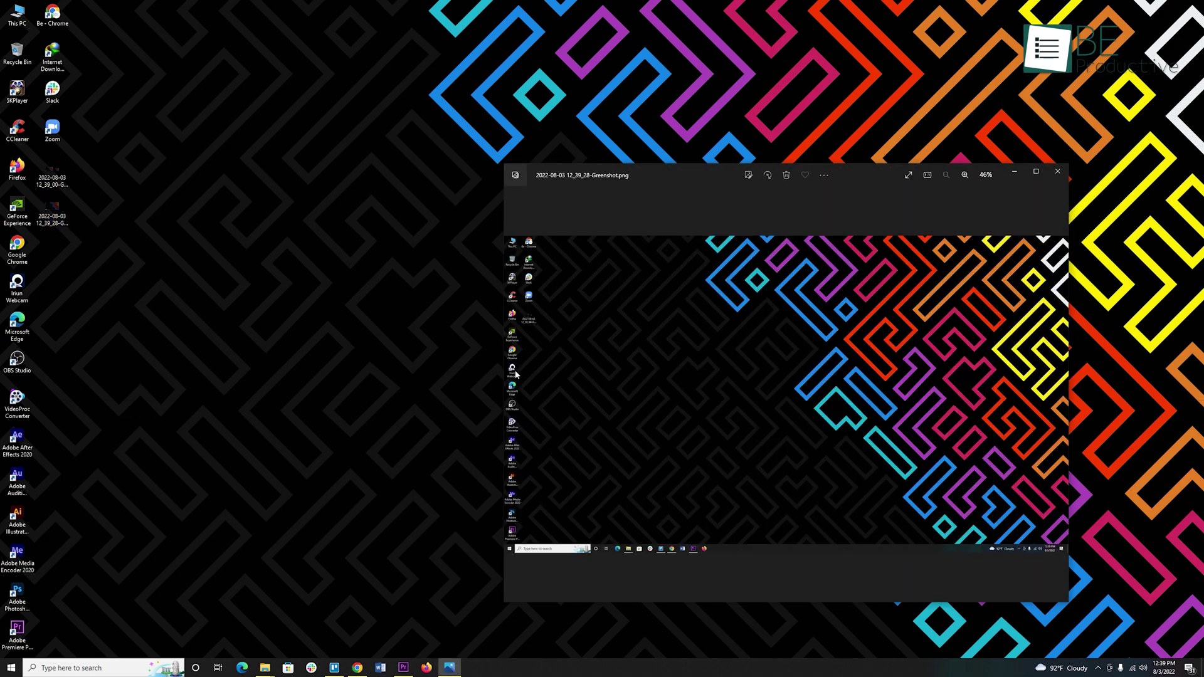
left_click(1036, 174)
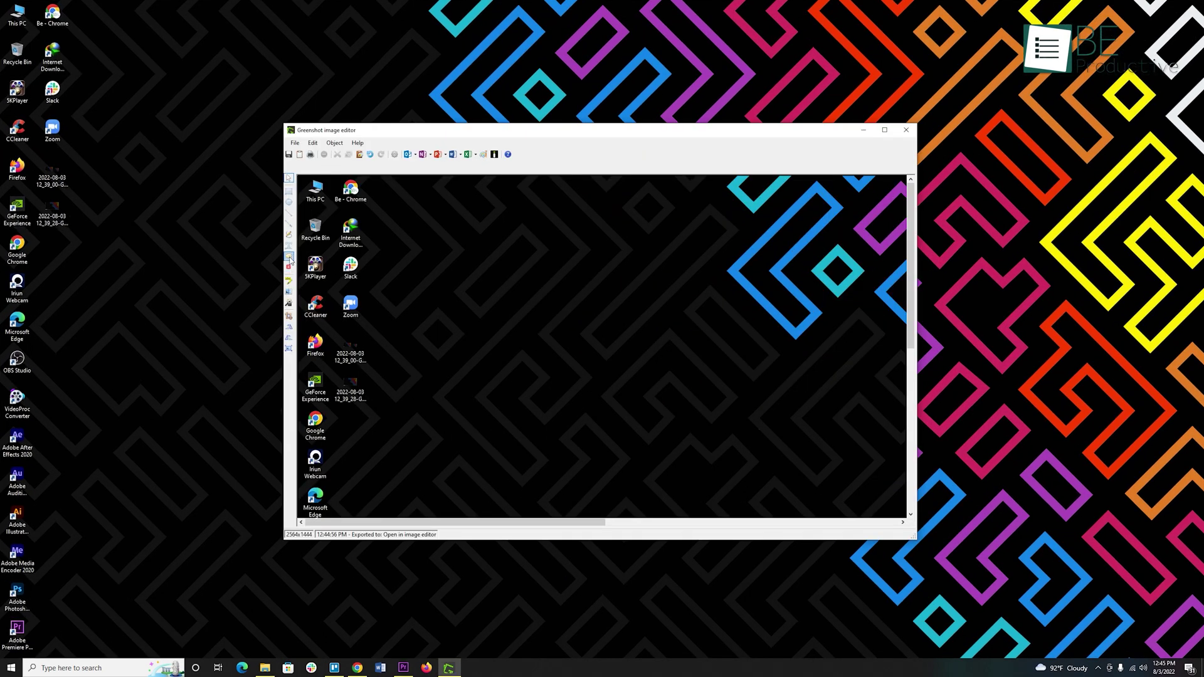
left_click_drag(555, 260, 777, 432)
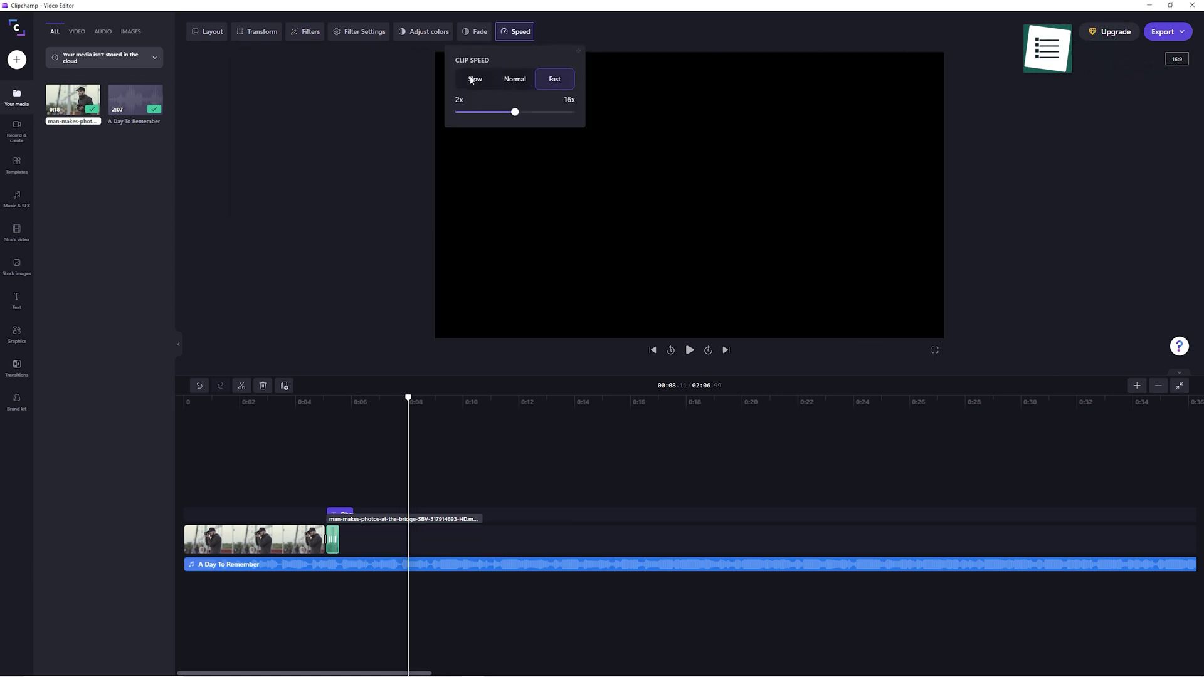
Step: Set the photographer clip to Slow speed and browse Text, Stock images and Stock video
left_click(471, 79)
left_click(17, 304)
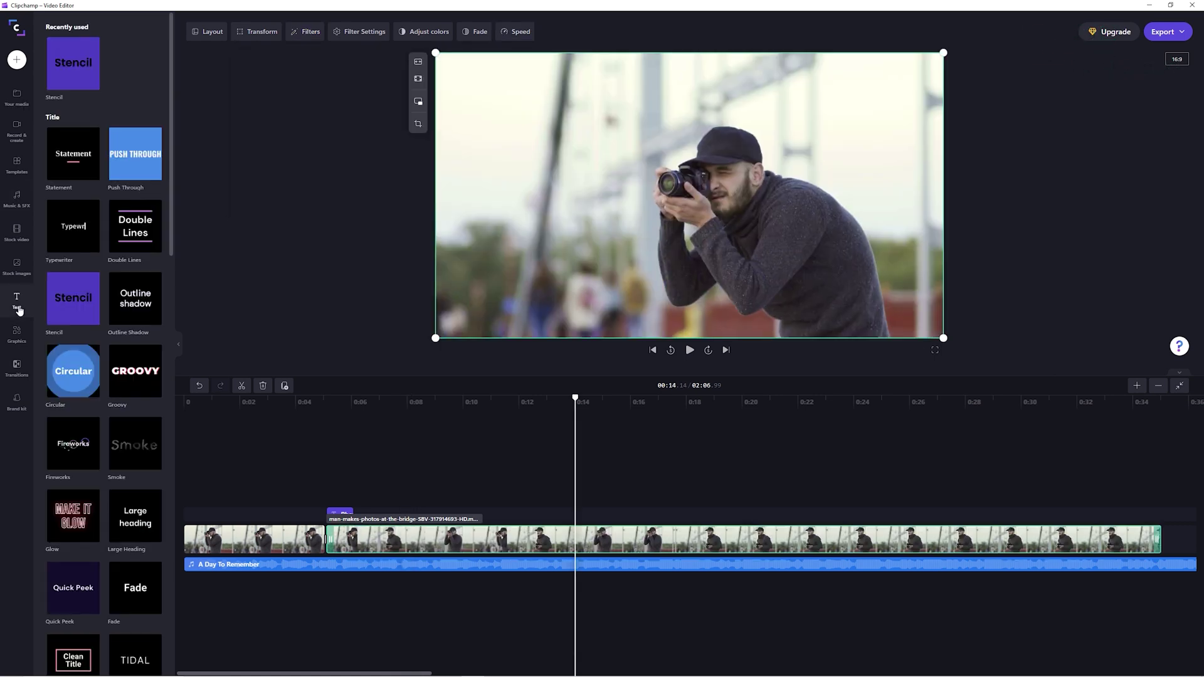
left_click(18, 268)
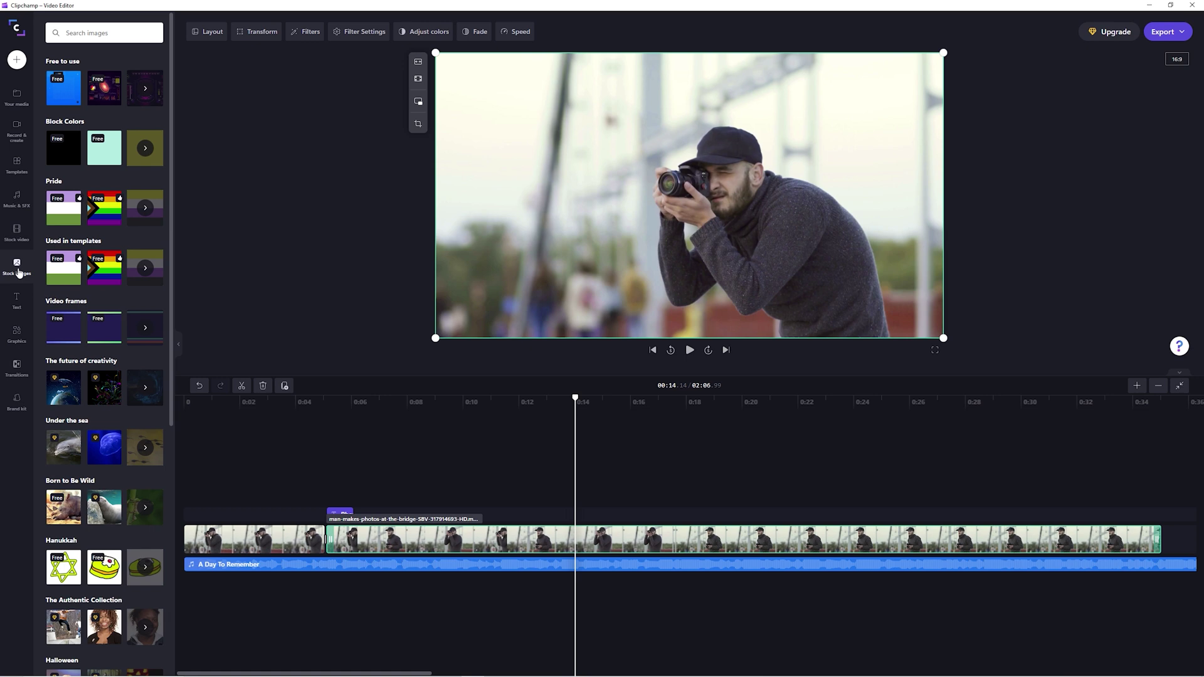
left_click(11, 246)
Step: Browse Music & SFX and Graphics, then start a Text to speech voiceover
left_click(17, 199)
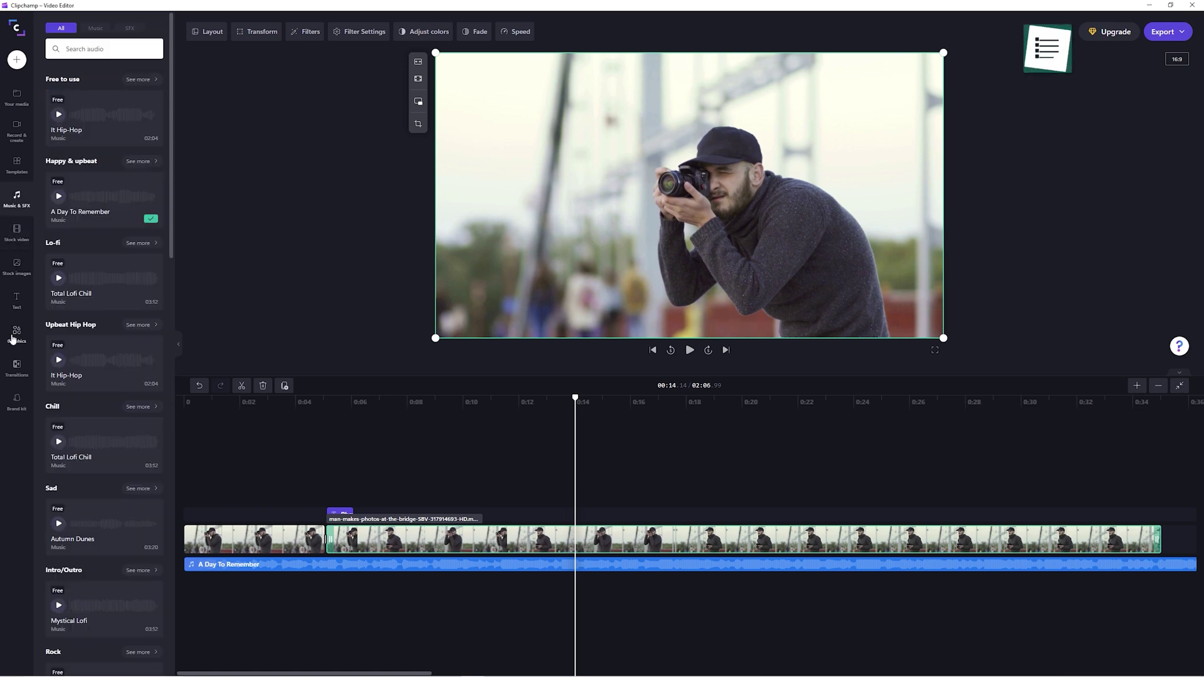
left_click(13, 339)
left_click(18, 132)
left_click(109, 210)
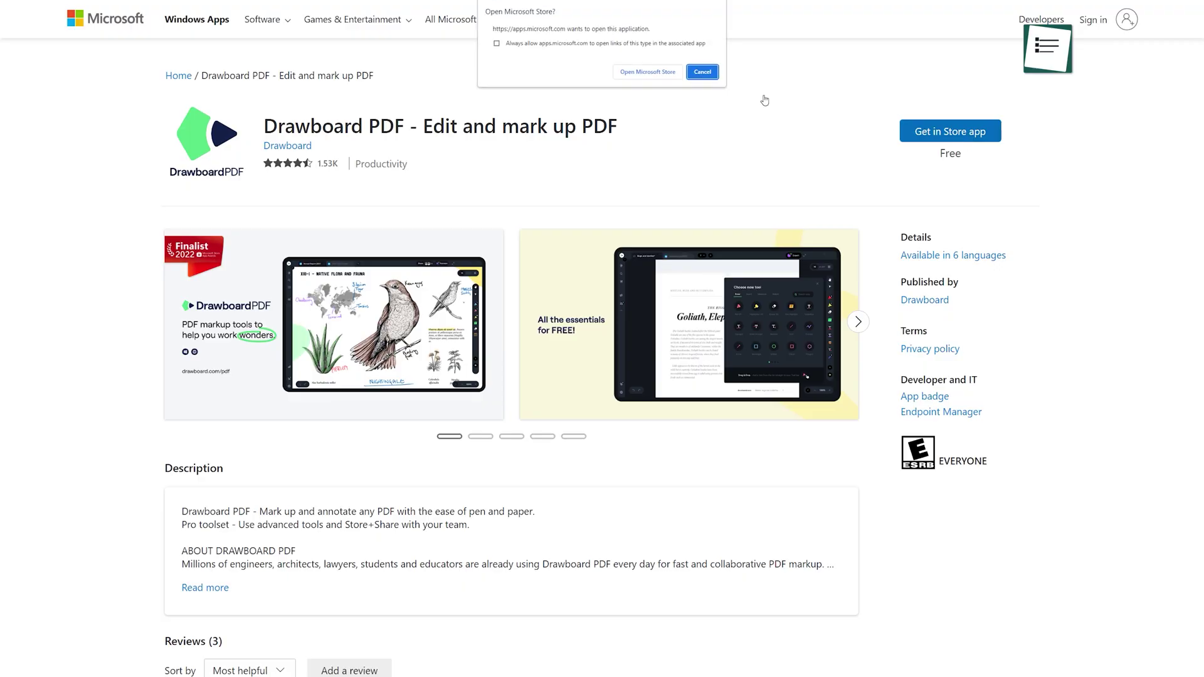
Step: Take the Drawboard PDF listing into the Microsoft Store app and launch it
left_click(659, 72)
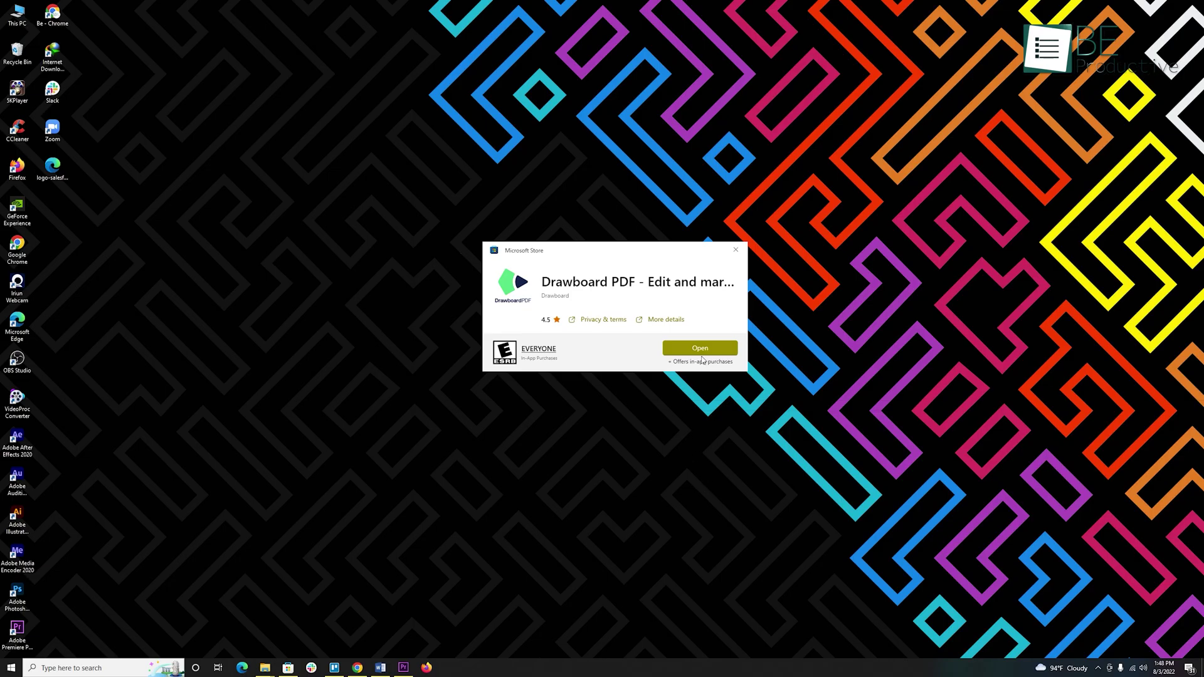
left_click(703, 350)
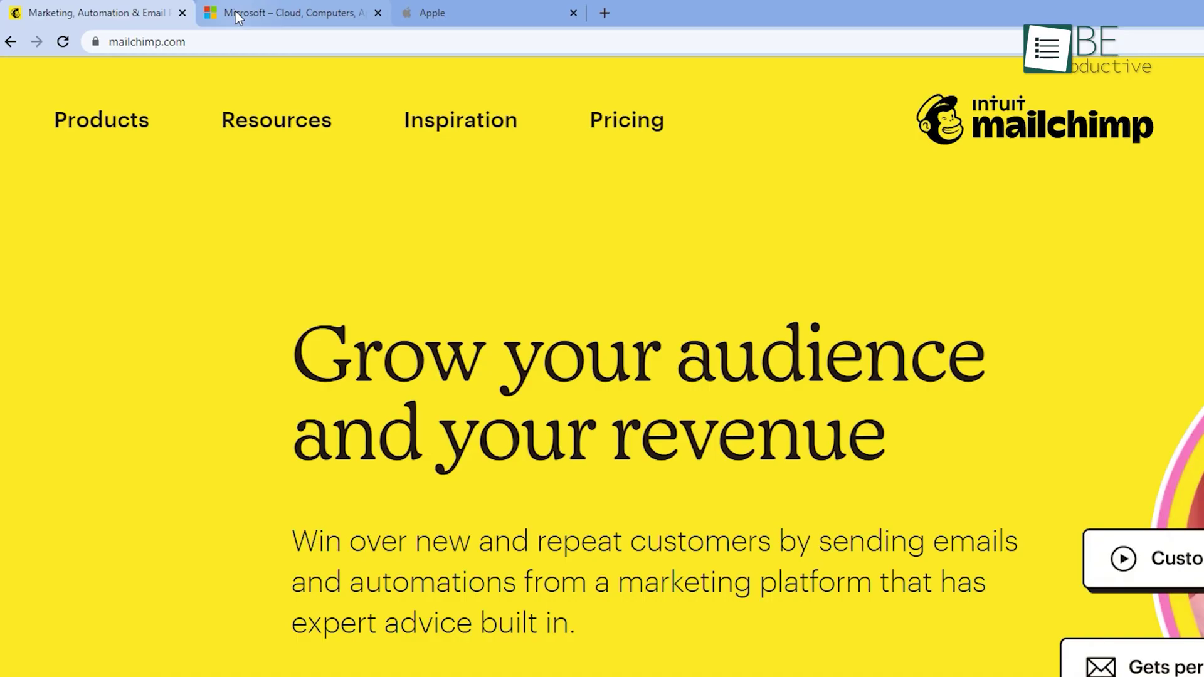
Step: Switch Chrome from Mailchimp to the Microsoft tab, then to the Apple tab
left_click(238, 17)
left_click(423, 14)
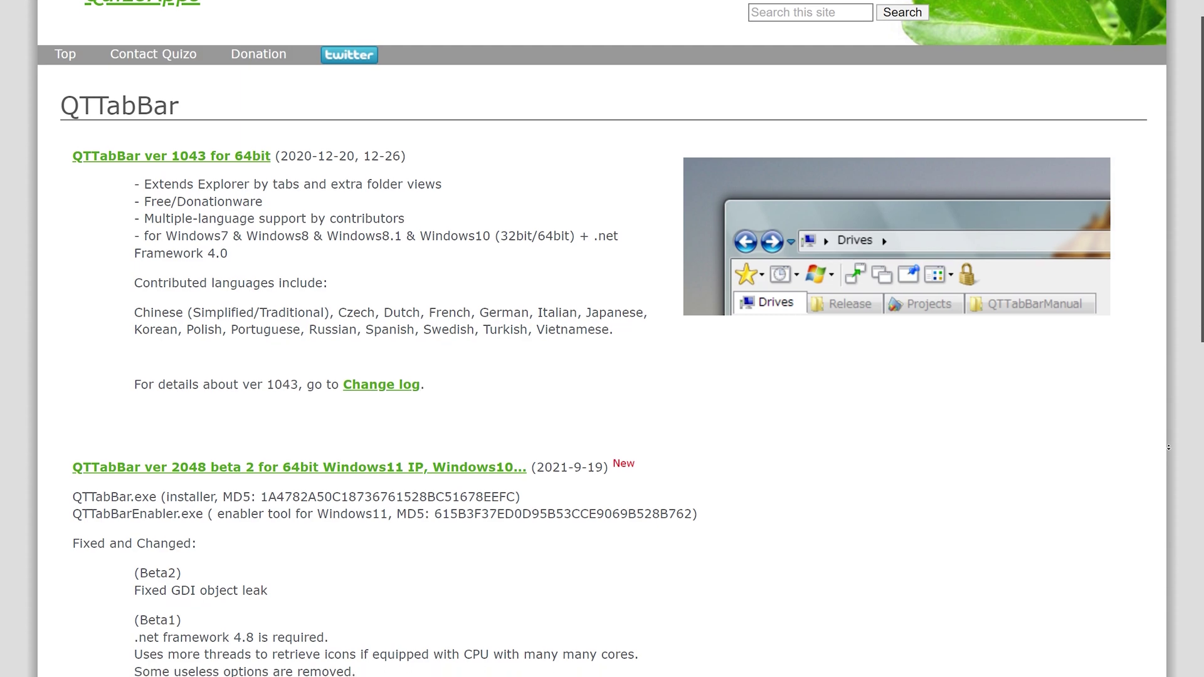
scroll(1168, 447, "down", 1)
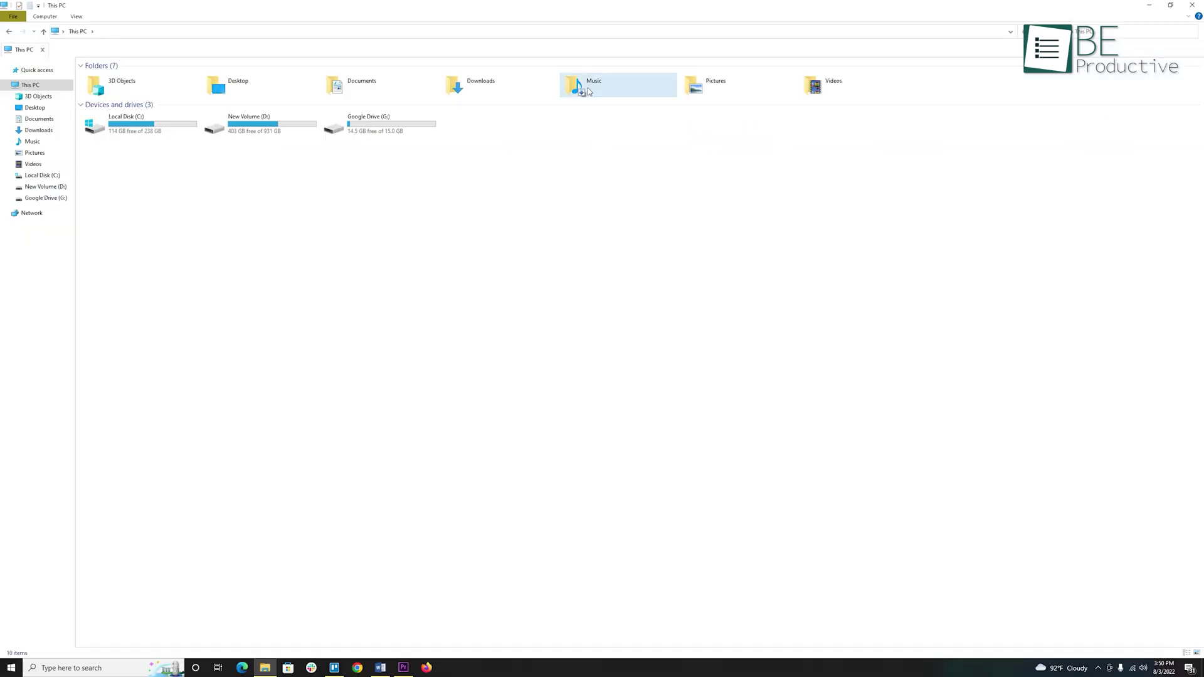
Step: Open Music in a second QTTabBar tab, then bring up the Pictures folder's options
right_click(589, 90)
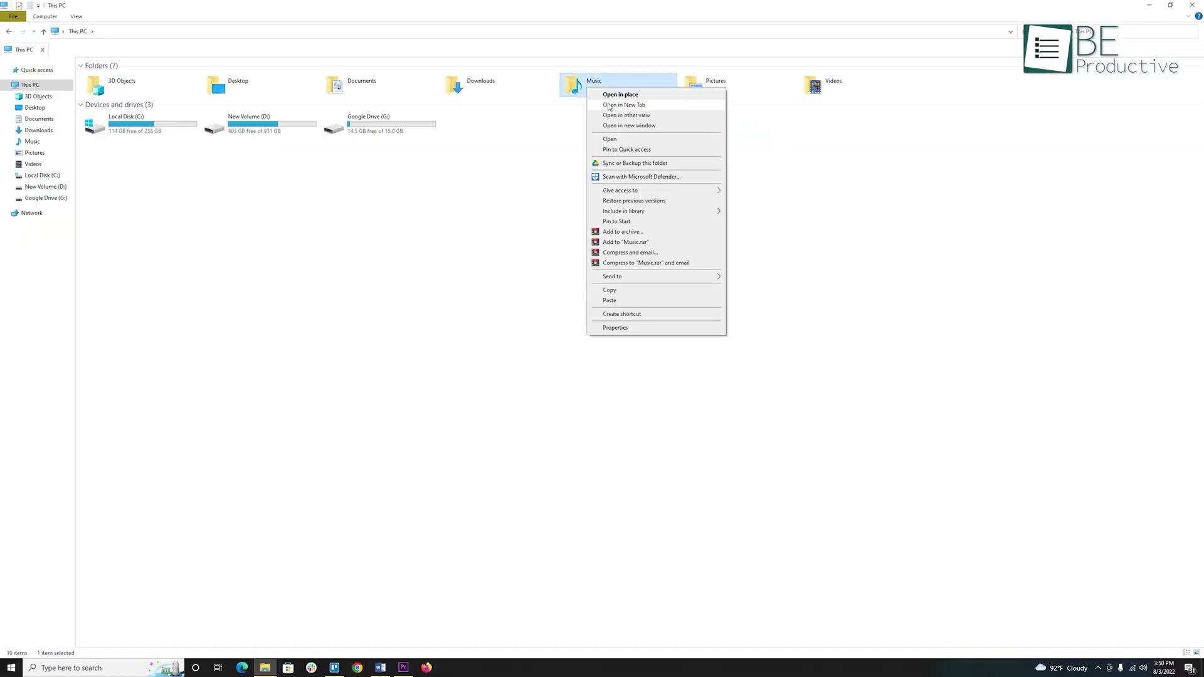
left_click(609, 106)
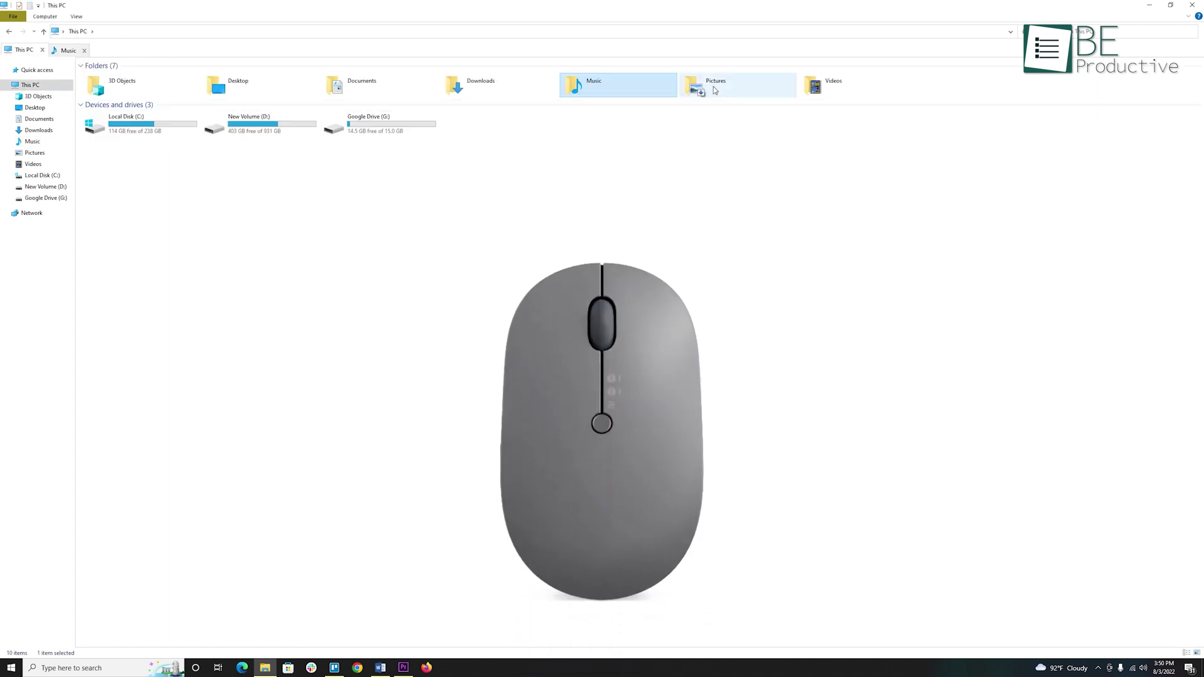
right_click(714, 90)
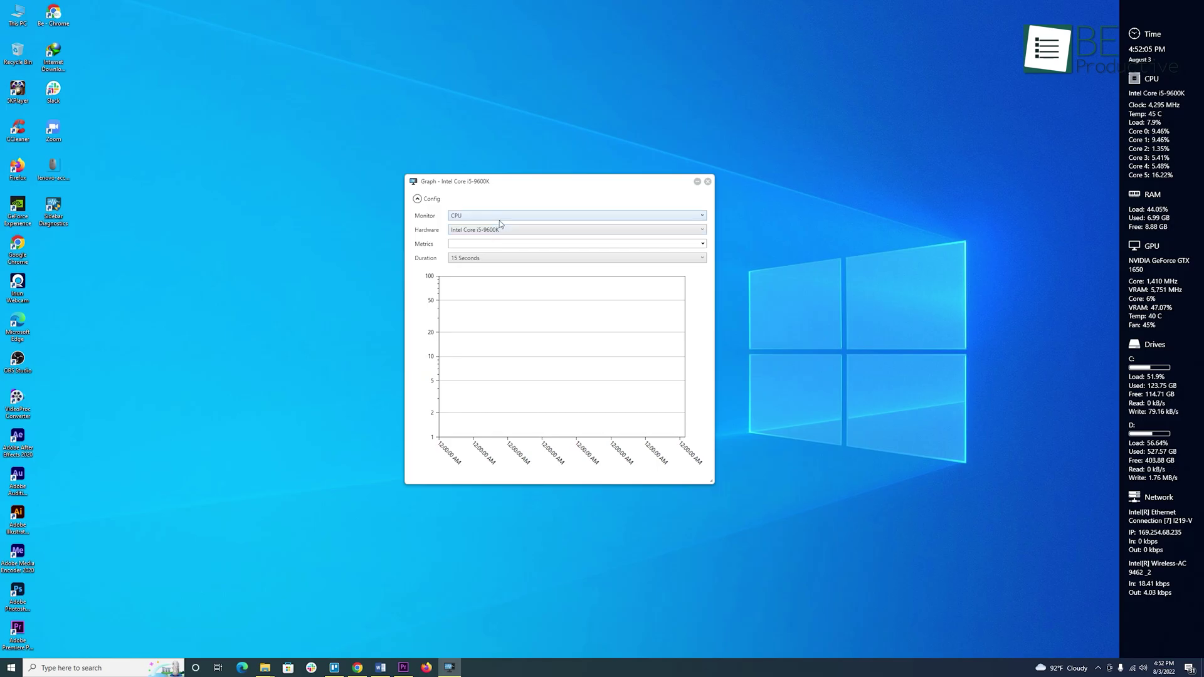
Step: Keep CPU (Core i5-9600K) as the graph's monitored hardware and bring up its Metrics list
left_click(494, 164)
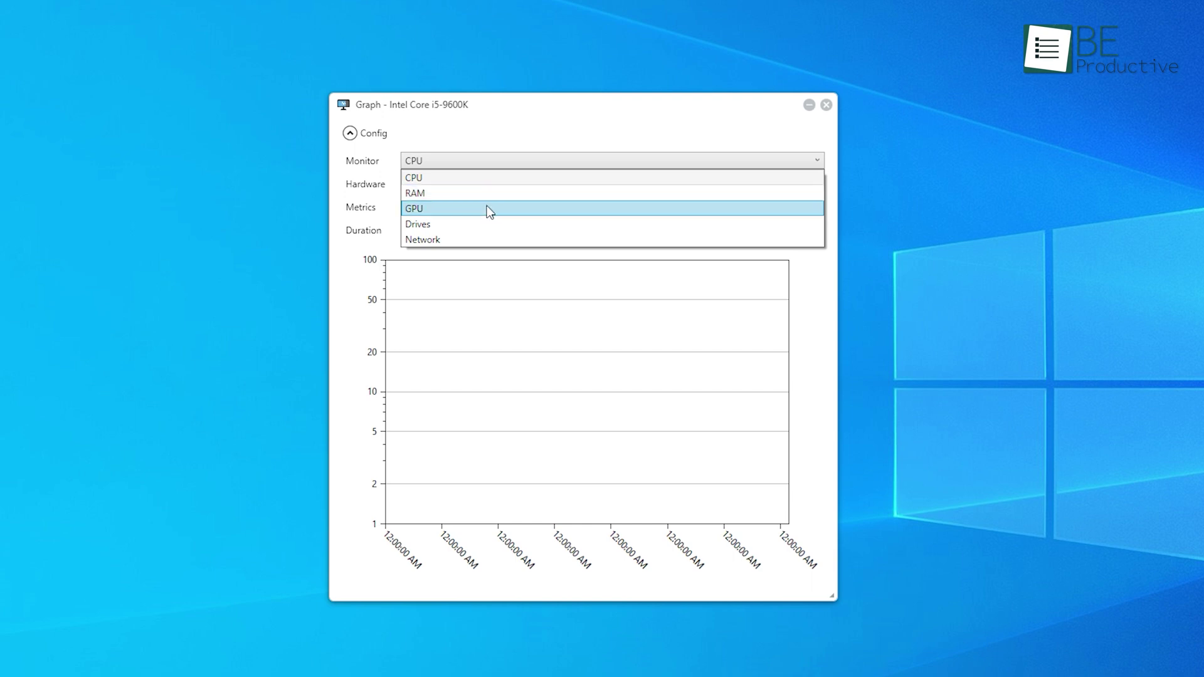
left_click(483, 266)
left_click(689, 245)
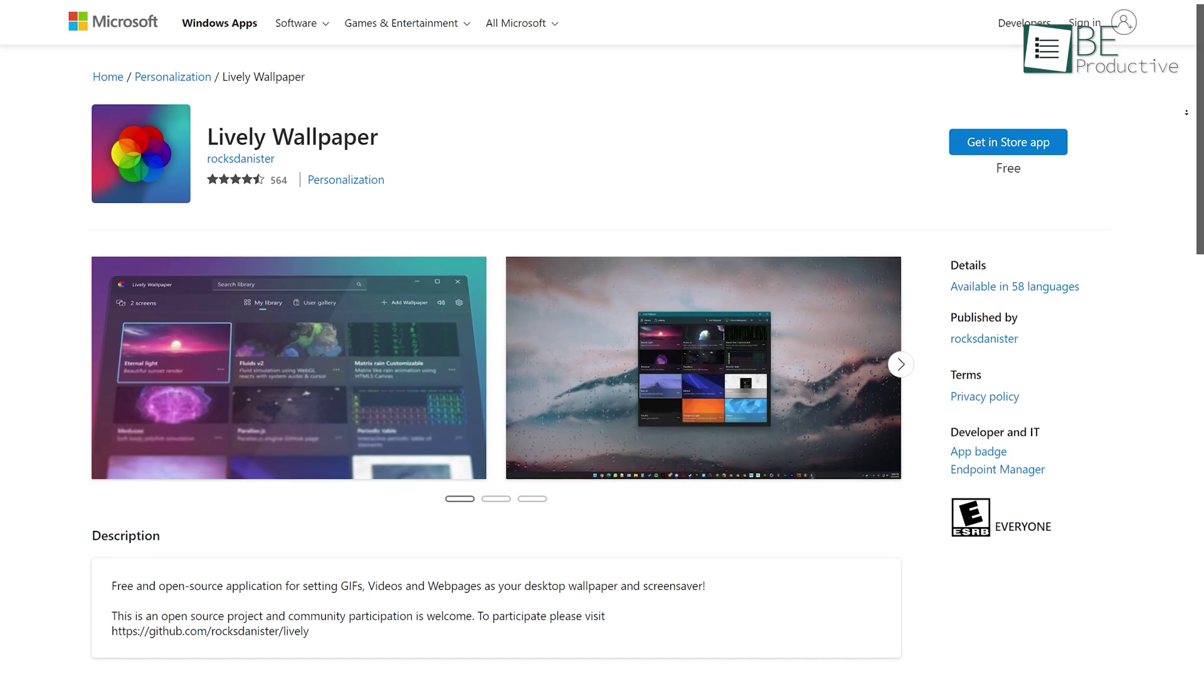
scroll(602, 376, "down", 1)
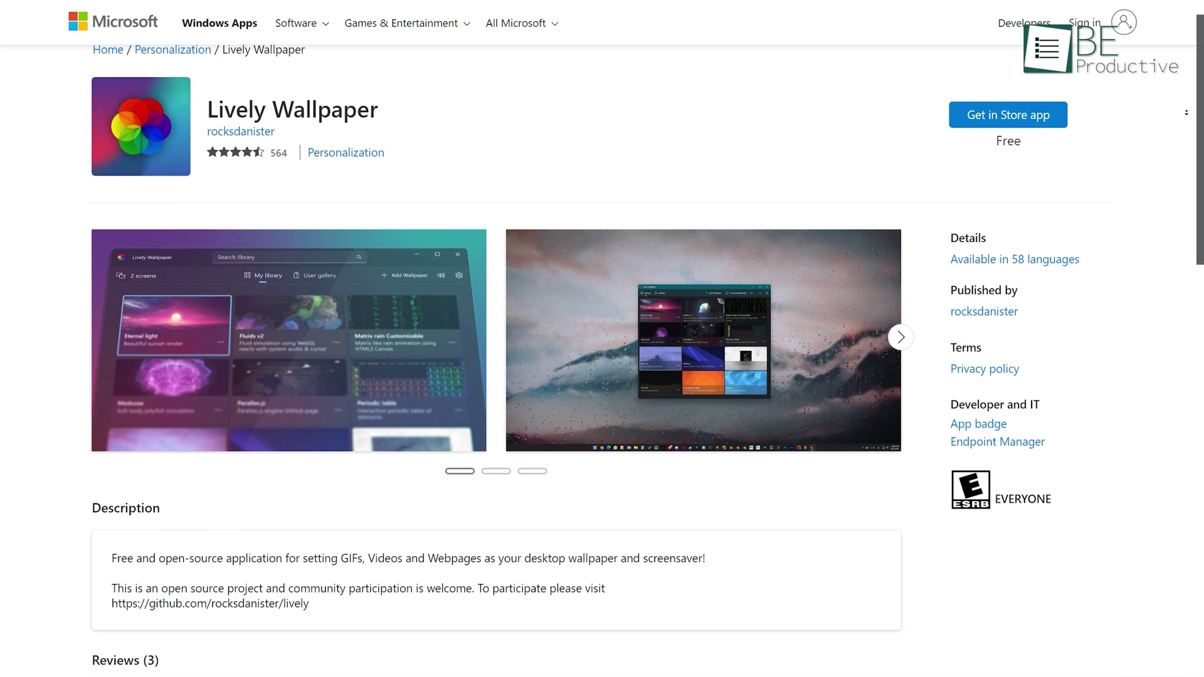
scroll(602, 377, "down", 1)
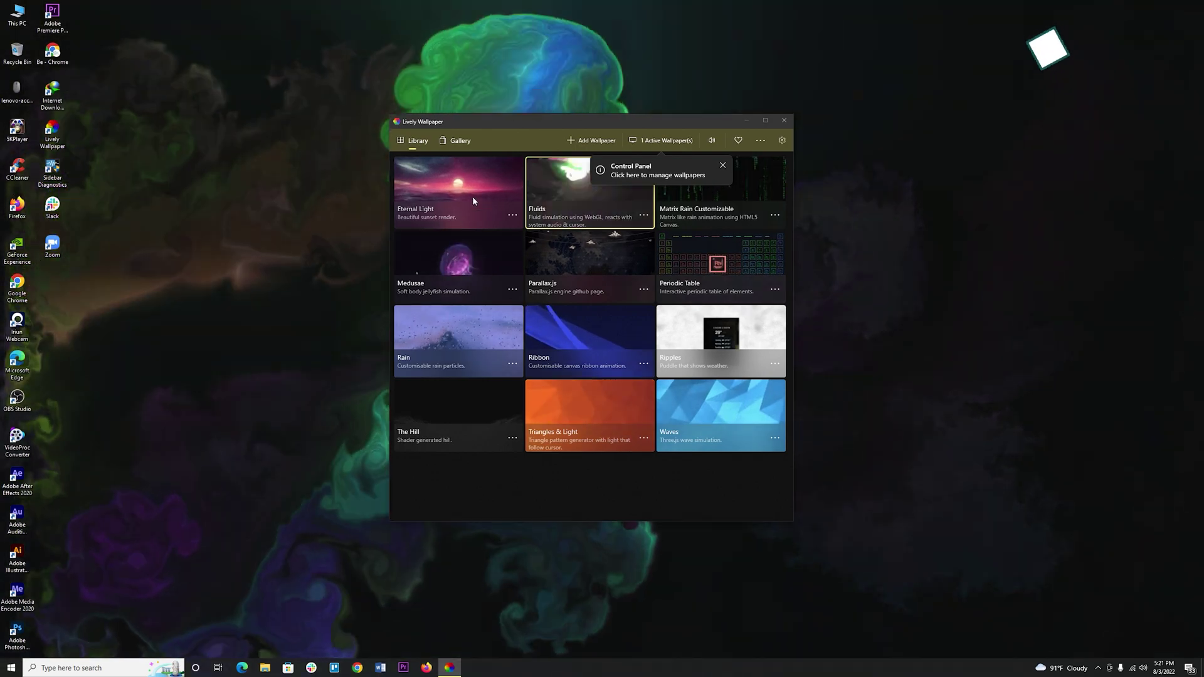
Step: Apply Eternal Light, add the Moon Knight wallpaper, then show the Performance settings
left_click(472, 197)
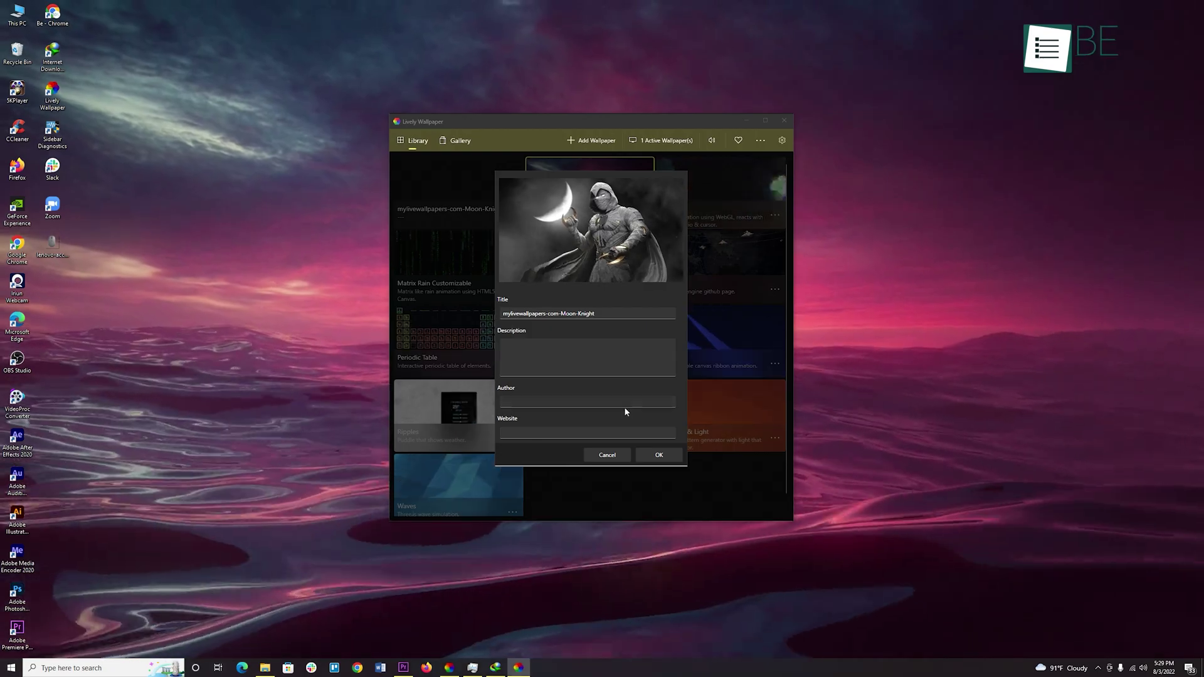
left_click(659, 455)
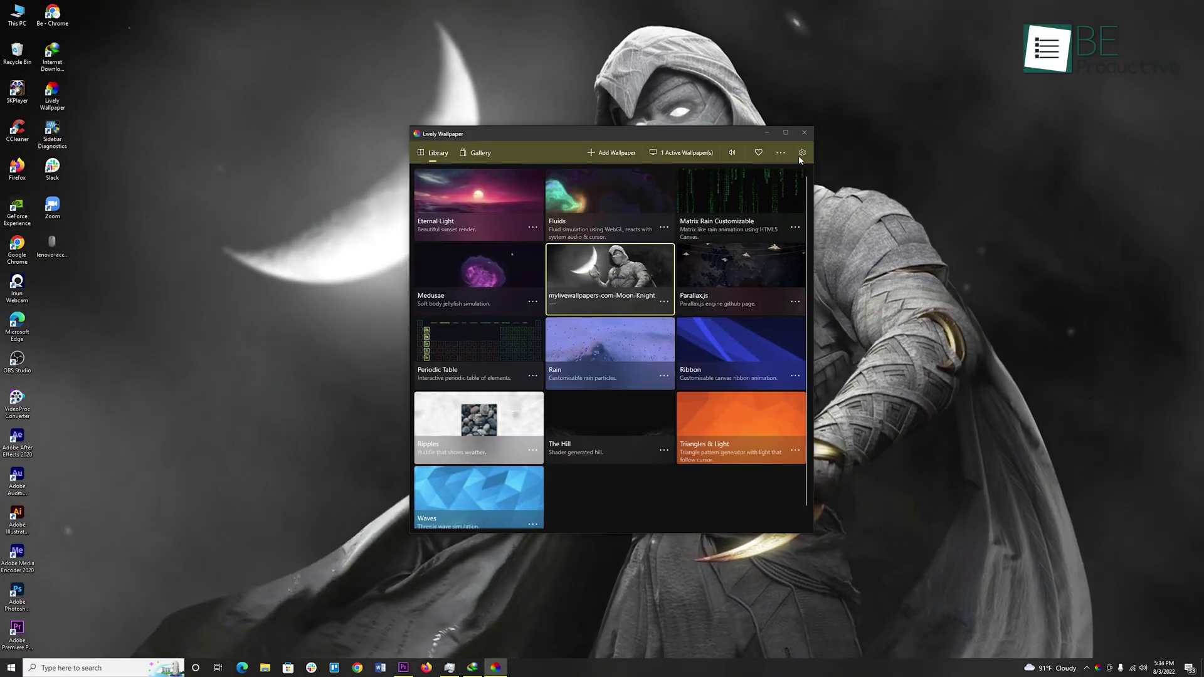
left_click(799, 157)
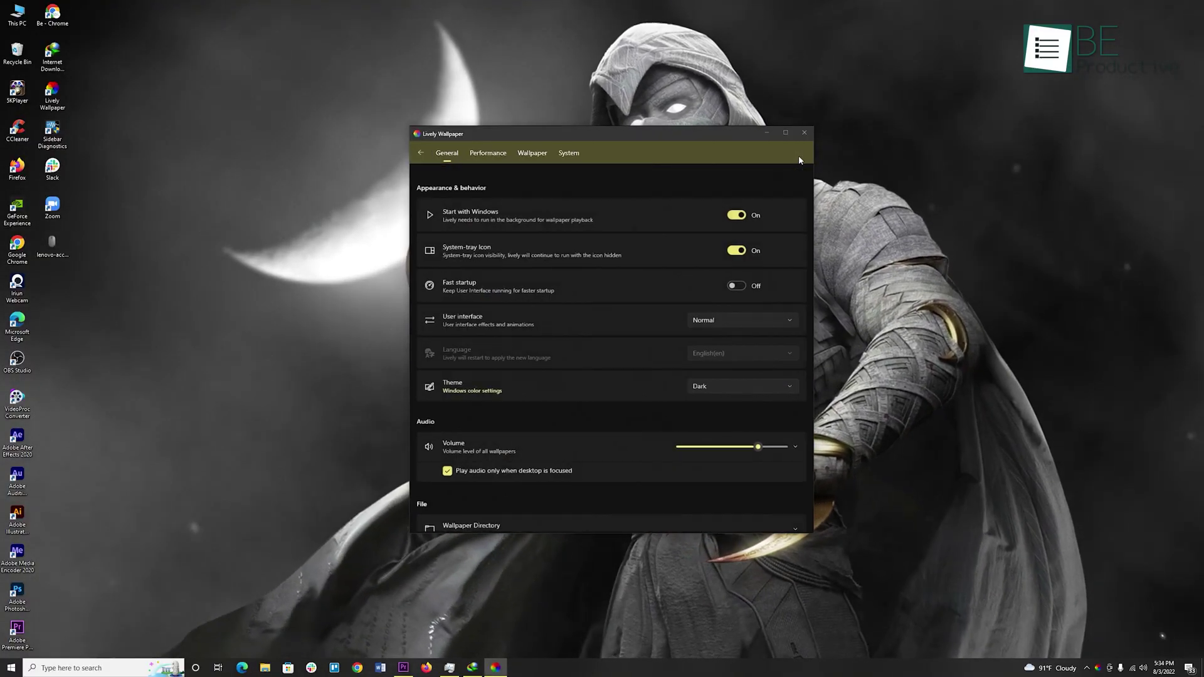
left_click(477, 156)
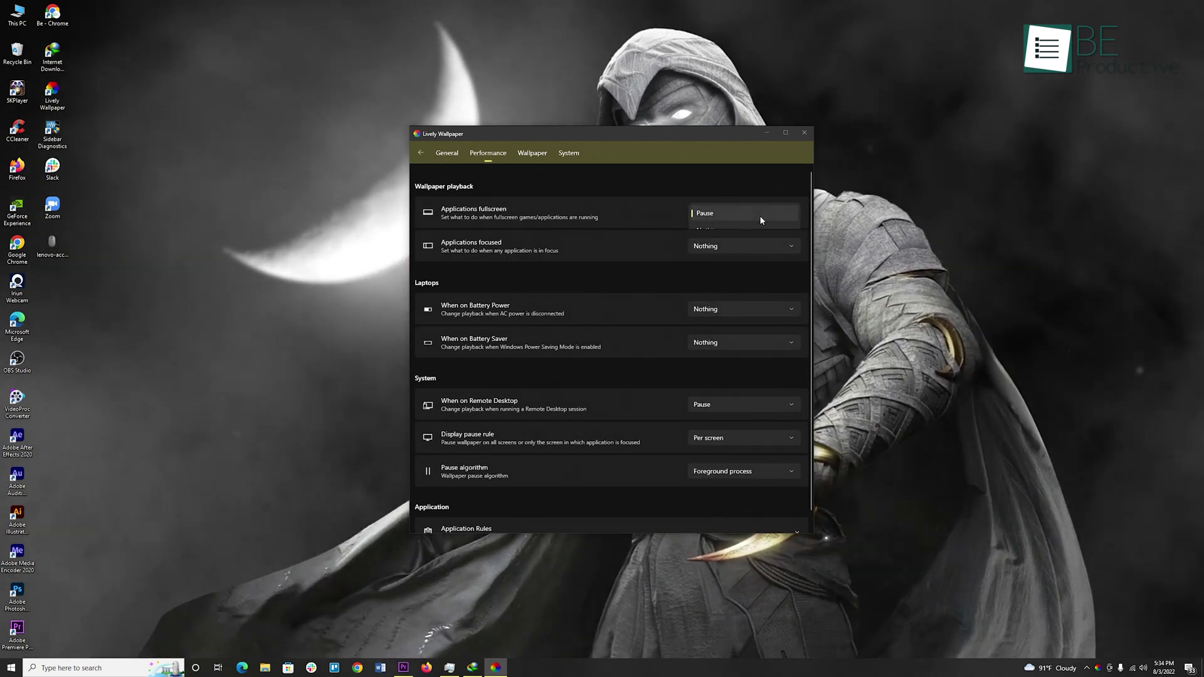